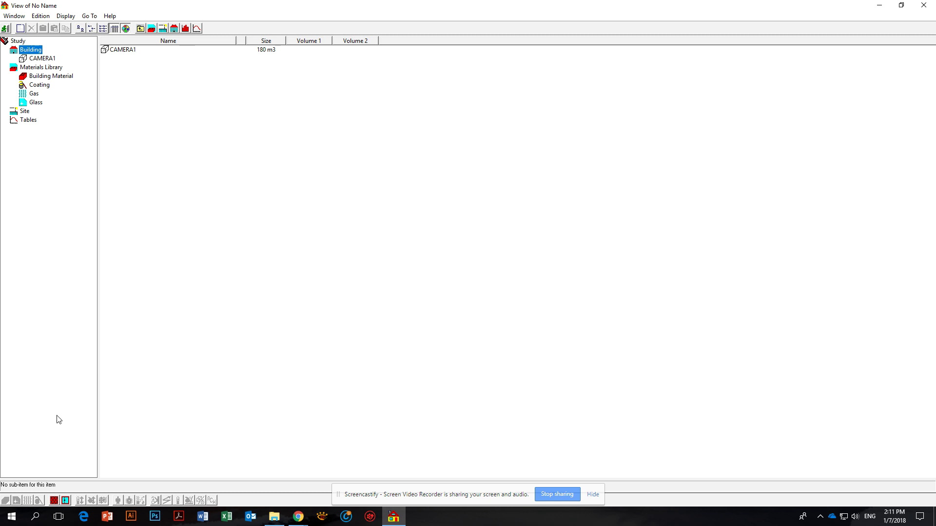
Step: Add a new wall element to the building
click(65, 501)
click(54, 501)
click(41, 16)
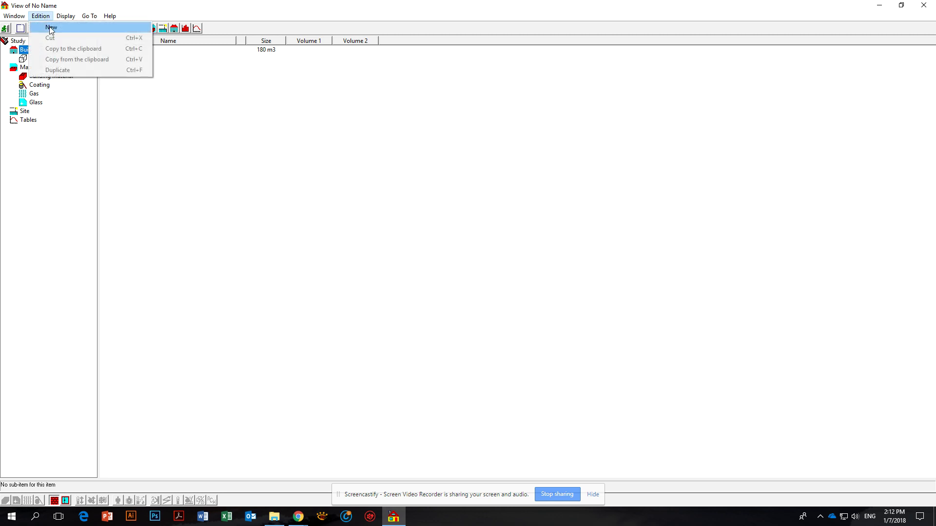
click(124, 6)
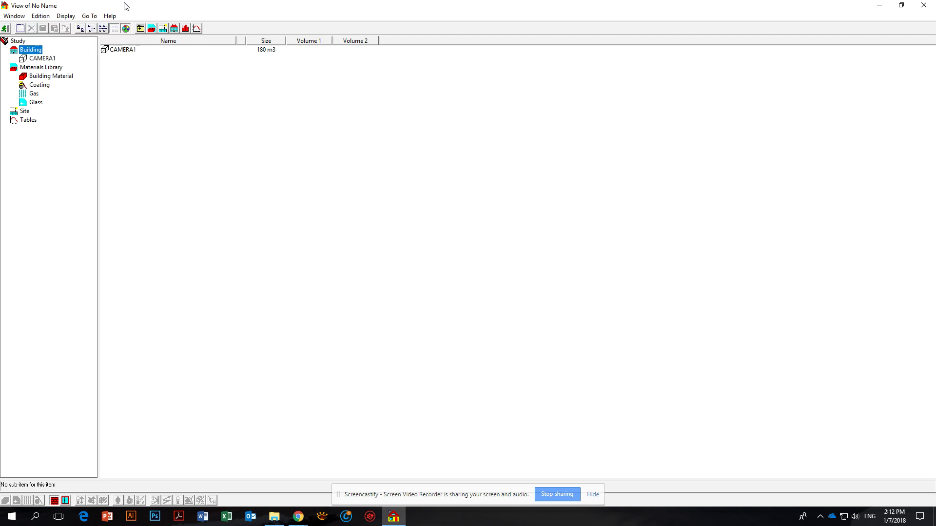
click(20, 29)
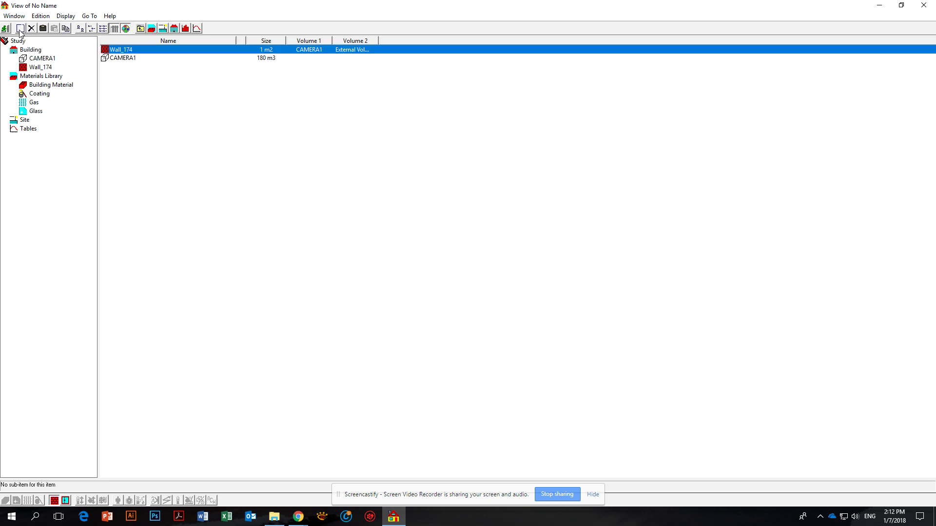
Step: Open the new wall's properties and name it PERETE_NORD
double_click(122, 55)
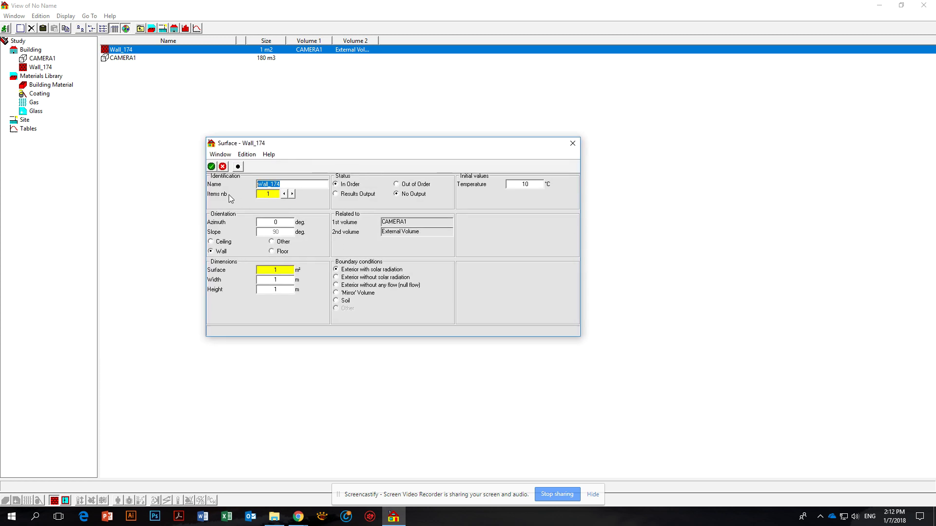
text(PERETE_NORD)
key(Tab)
Step: Try the Other orientation with a slope of 43 degrees, and return the surface to the Wall orientation
click(272, 243)
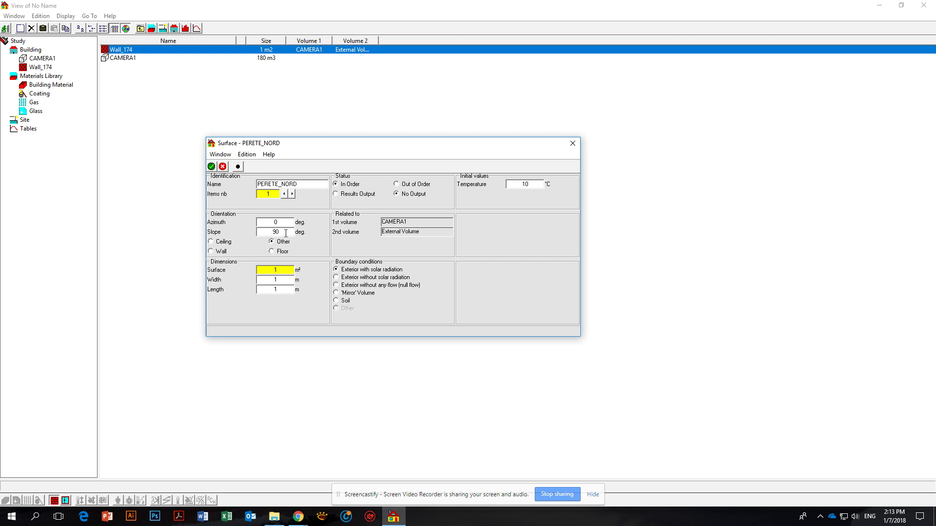
double_click(285, 233)
text(43)
double_click(282, 232)
click(221, 256)
click(220, 252)
Step: Set the PERETE_NORD wall's width to 10 m and its height to 3 m
key(Tab)
text(10)
key(Tab)
text(3)
Step: Try the Results Output status and the other boundary conditions, returning to No Output and Exterior with solar radiation
drag(359, 150, 352, 154)
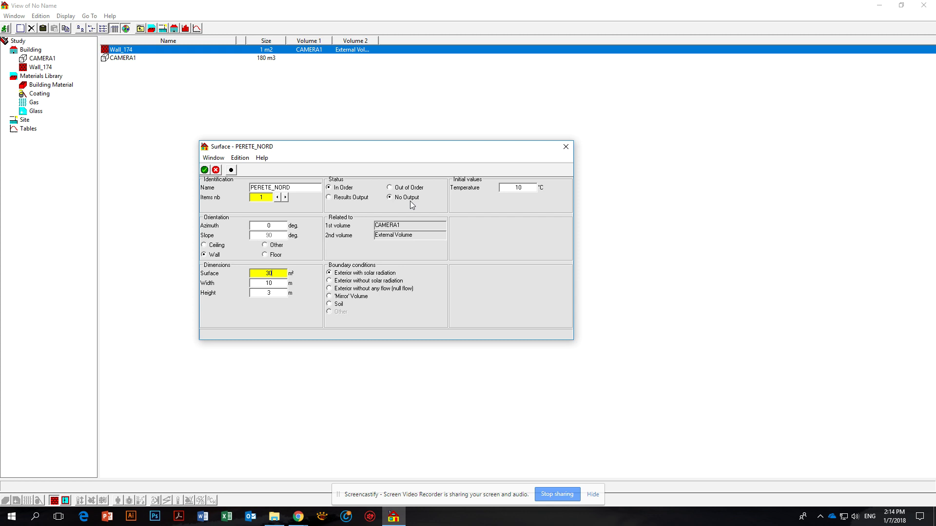
click(351, 200)
click(405, 200)
click(341, 281)
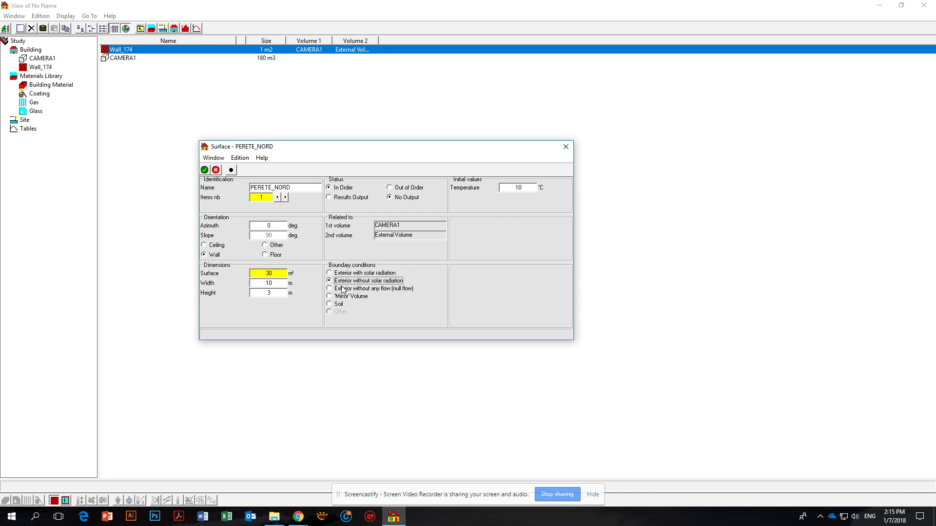
click(388, 289)
click(353, 297)
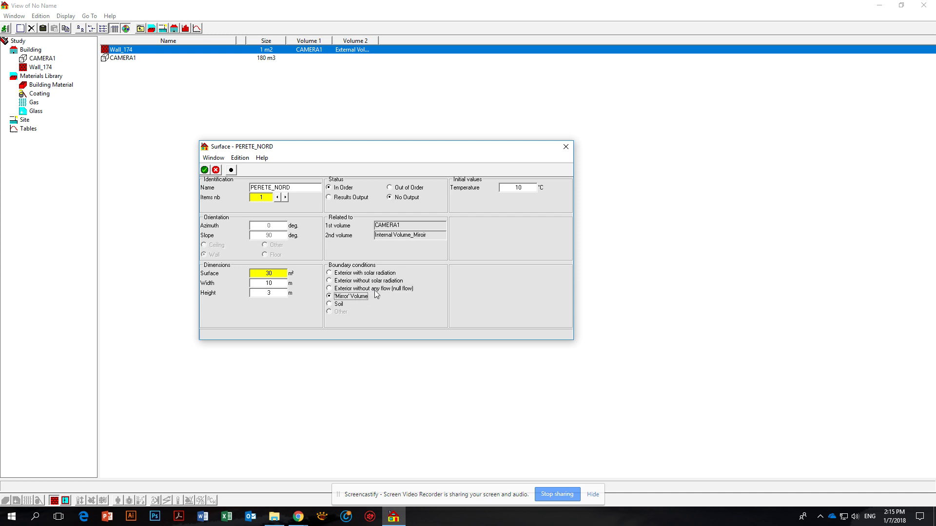
click(340, 304)
click(356, 273)
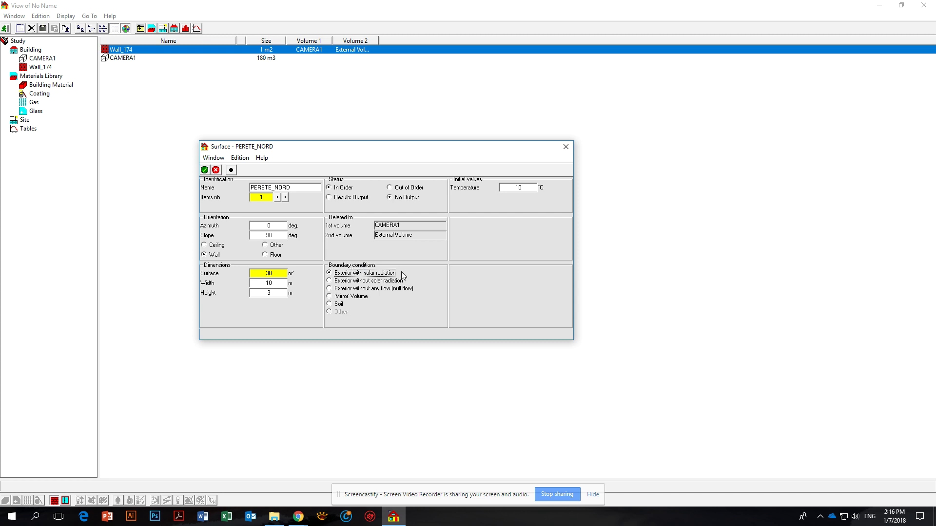
Step: Open the list of layers for the PERETE_NORD wall
double_click(518, 188)
drag(343, 147, 374, 144)
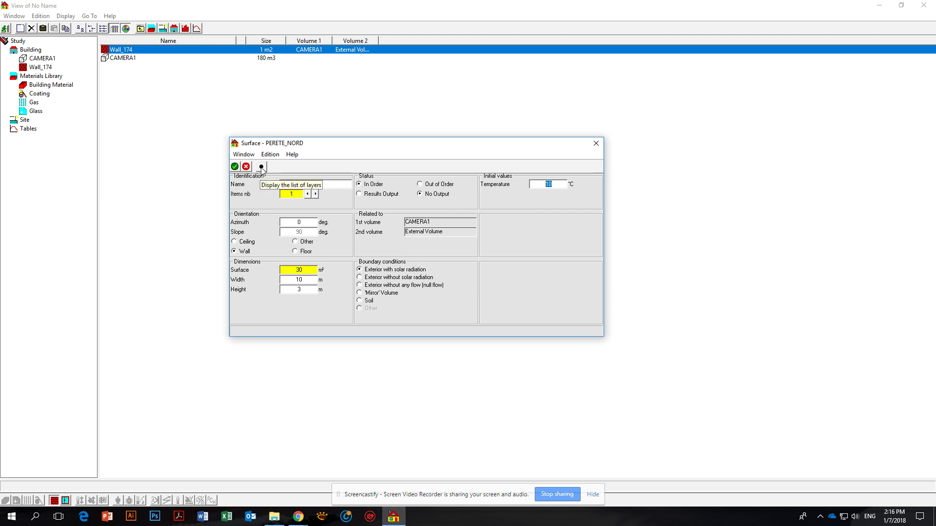
click(262, 167)
drag(336, 170, 369, 186)
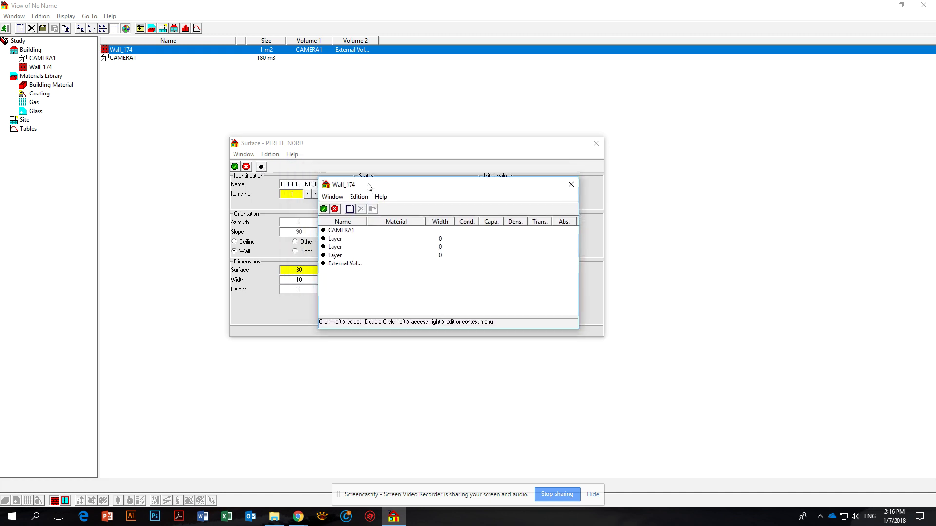
Step: Examine the layer entries between CAMERA1 and the external volume, widening the name column to read them fully
click(336, 239)
click(337, 247)
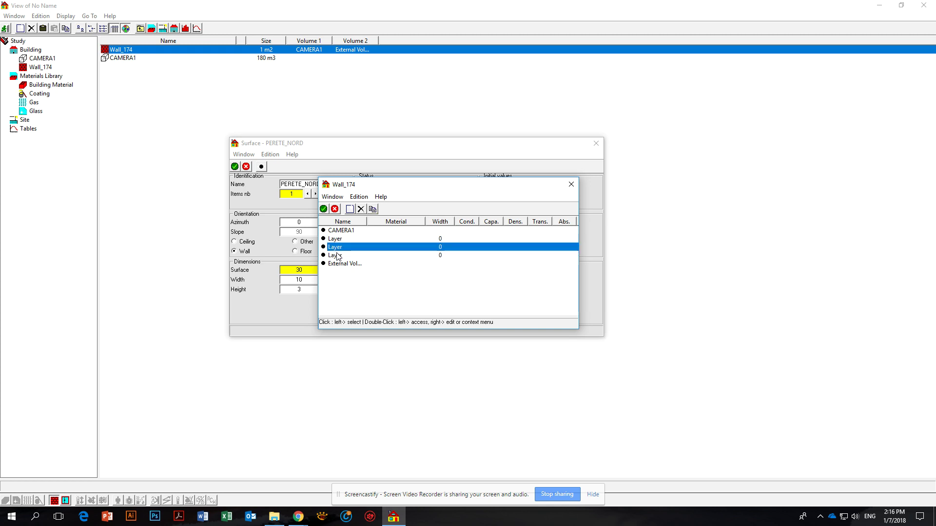
click(337, 255)
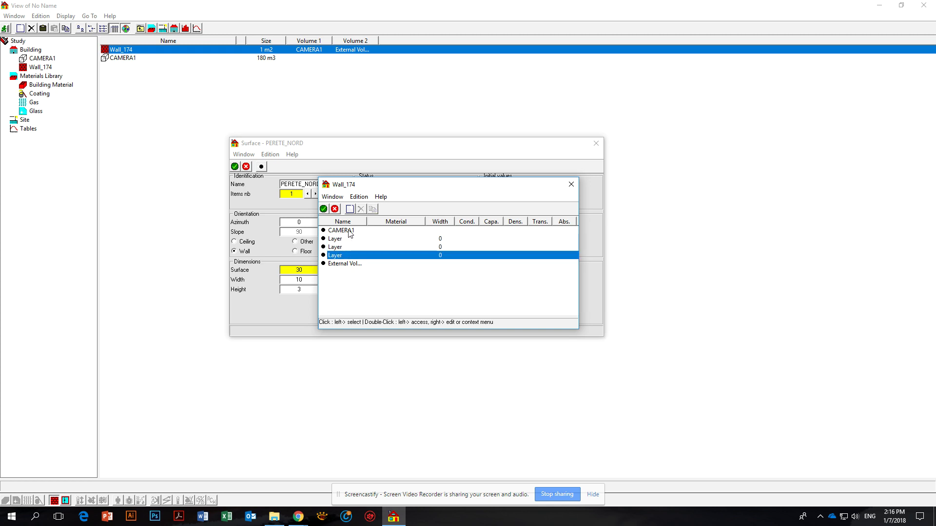
click(350, 234)
click(347, 264)
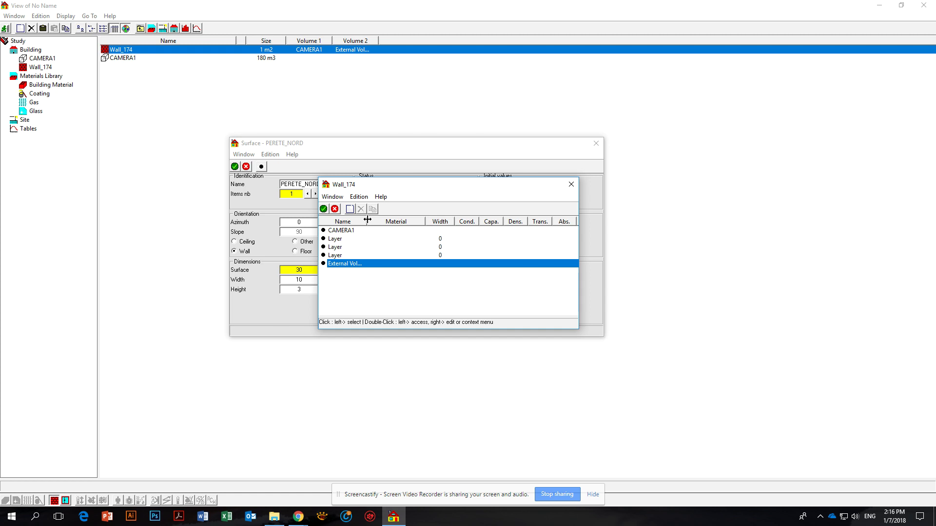
drag(367, 221, 385, 223)
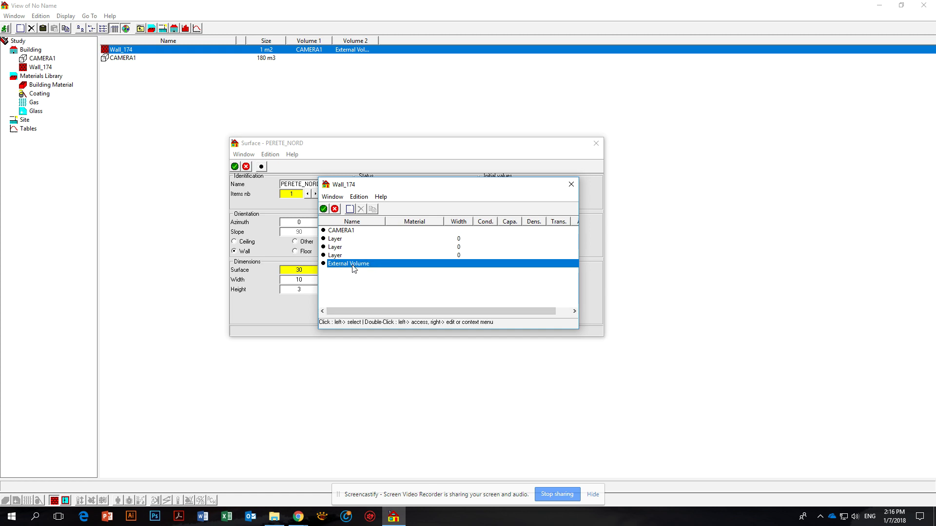
click(345, 240)
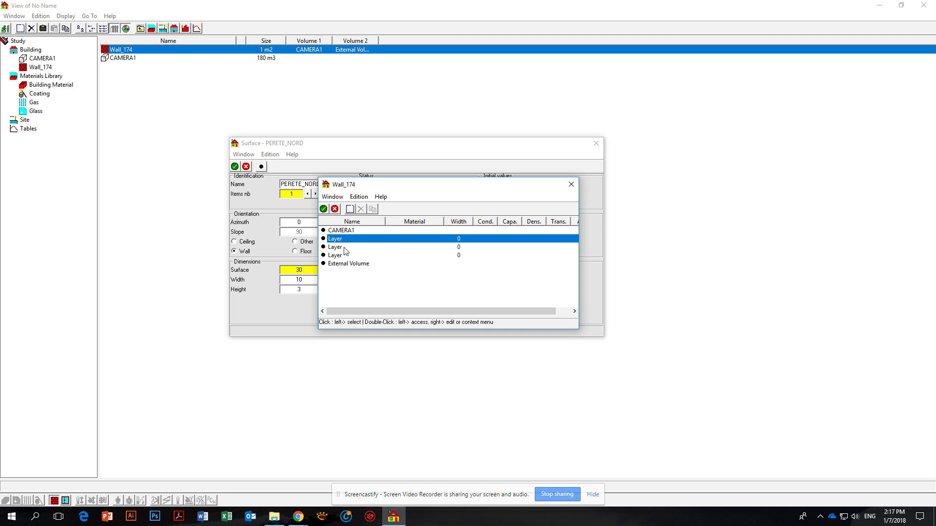
Step: Add three extra layers to the wall's layer list
click(344, 248)
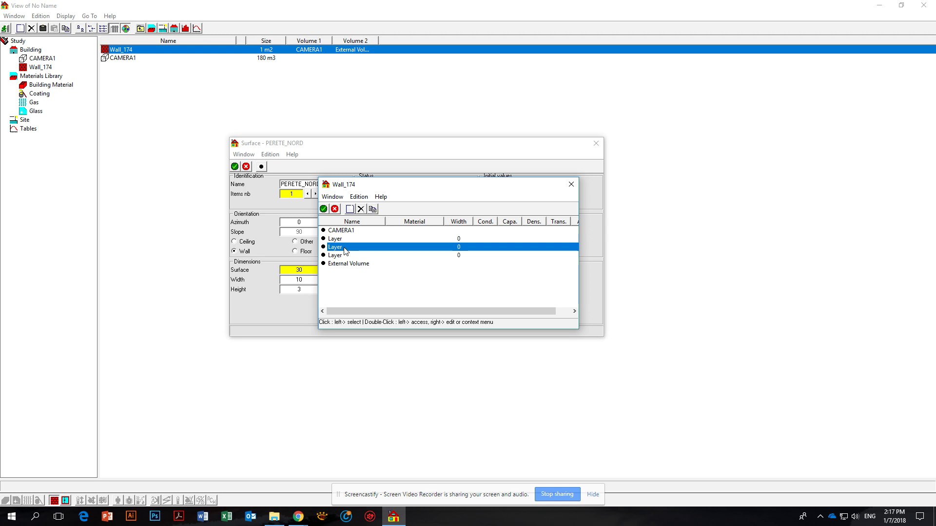
click(349, 210)
click(349, 210)
click(350, 210)
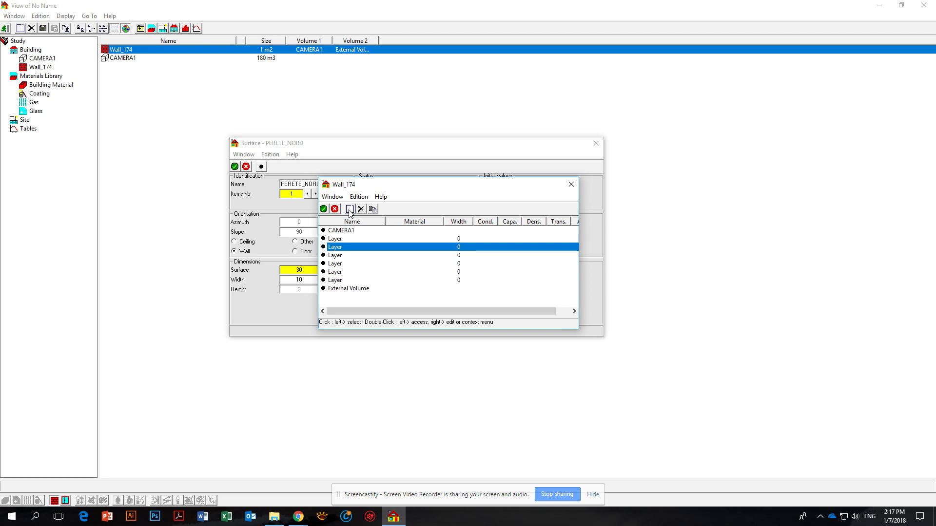
Step: Delete three layers from the wall, leaving three between CAMERA1 and the external volume
click(342, 256)
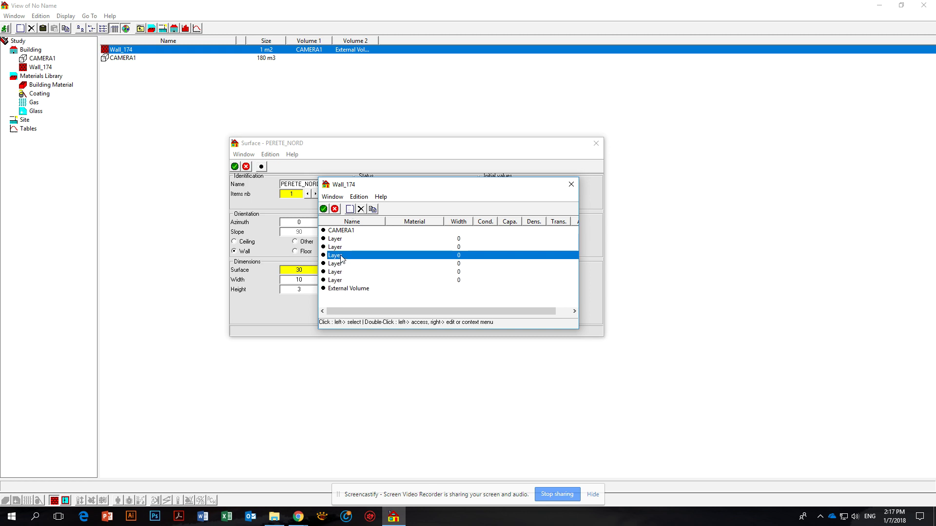
click(362, 213)
click(463, 282)
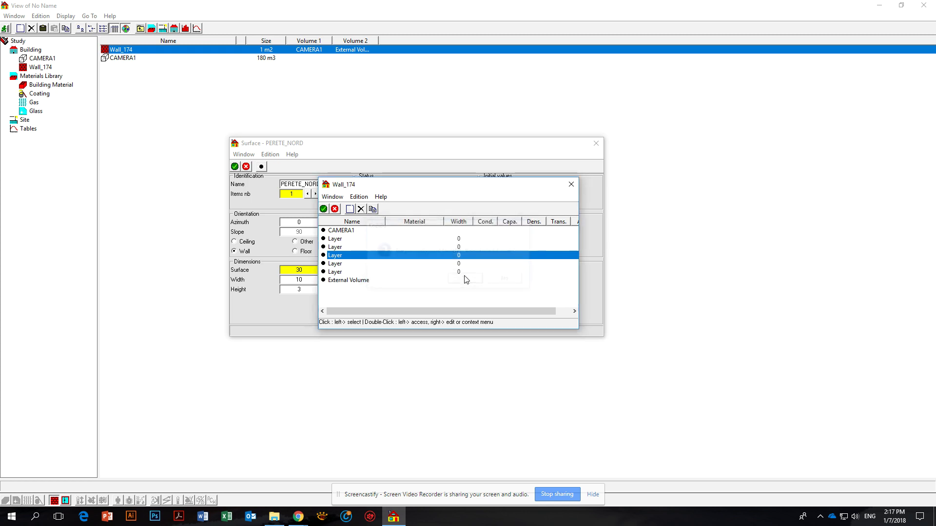
click(361, 209)
click(441, 280)
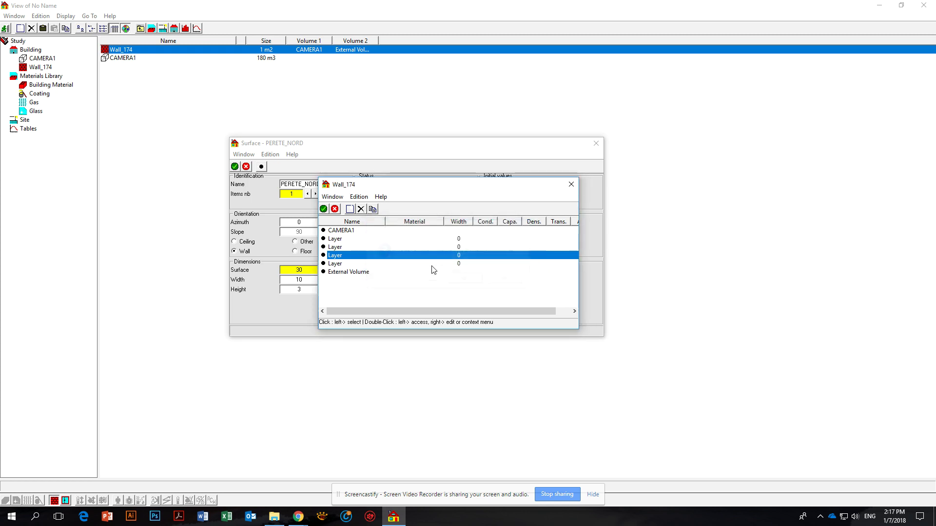
click(360, 210)
click(463, 279)
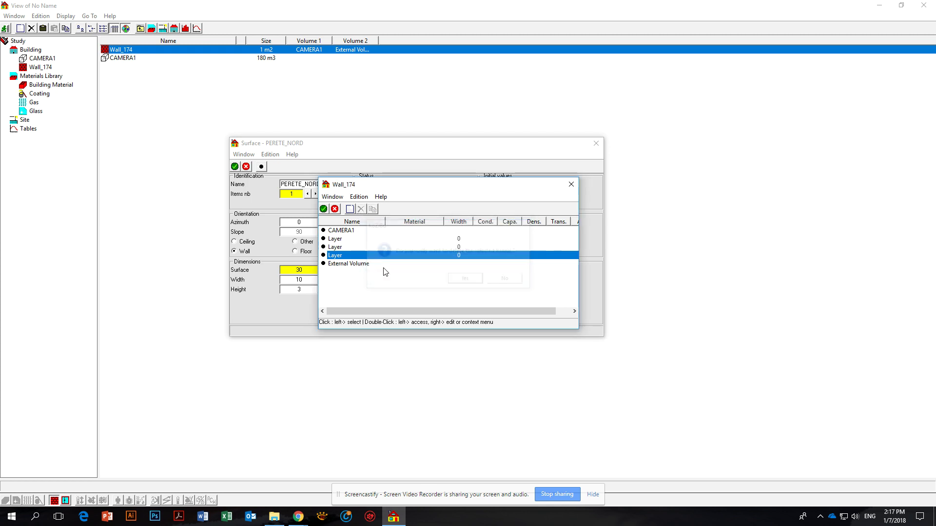
Step: Assign Int. Vert. Coating to the layer next to CAMERA1 and Ext. Vert. Coating to the layer next to the external volume
click(341, 240)
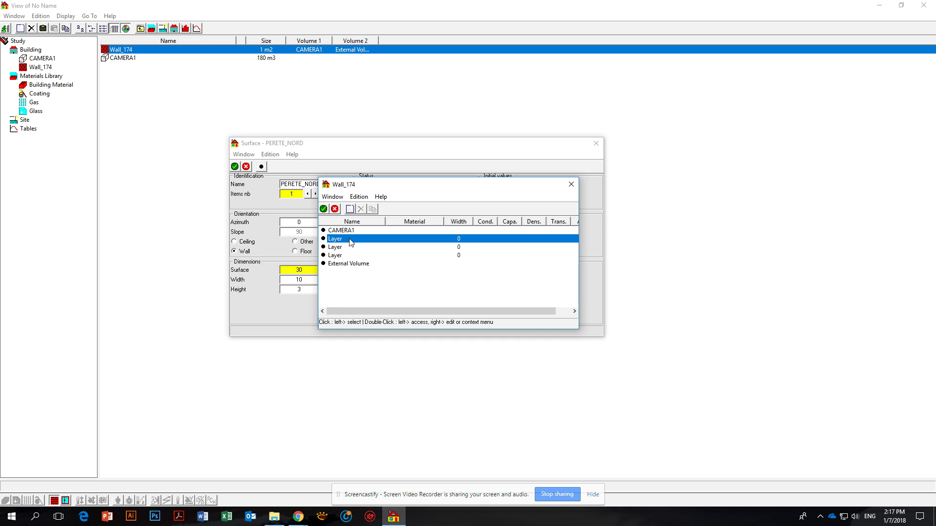
click(416, 239)
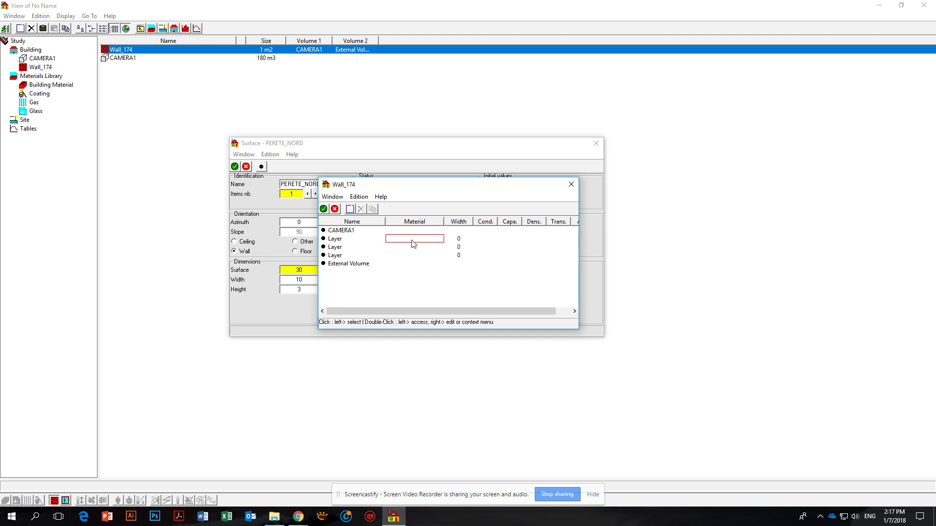
right_click(411, 240)
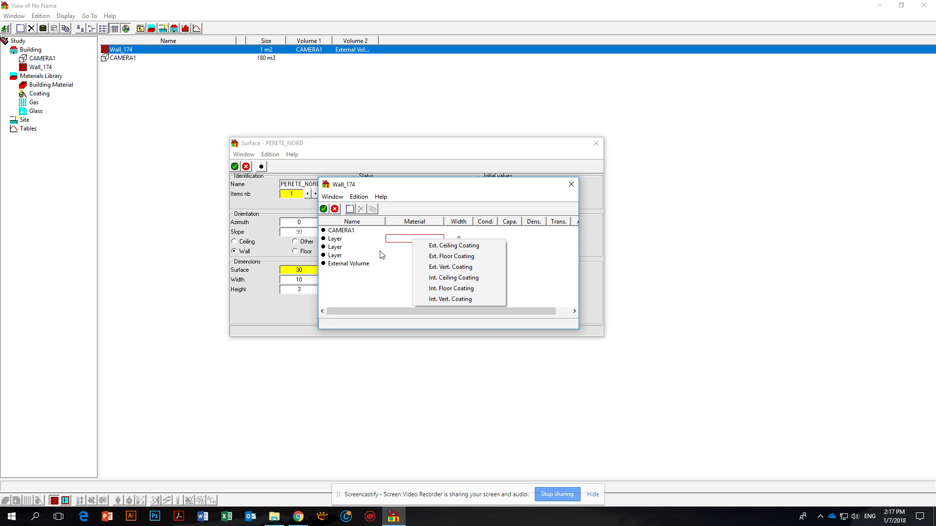
click(445, 299)
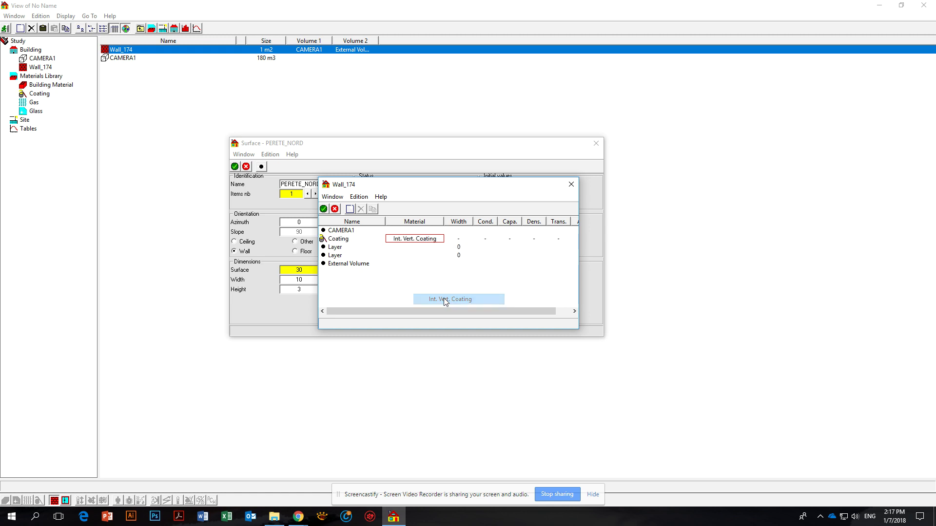
click(412, 257)
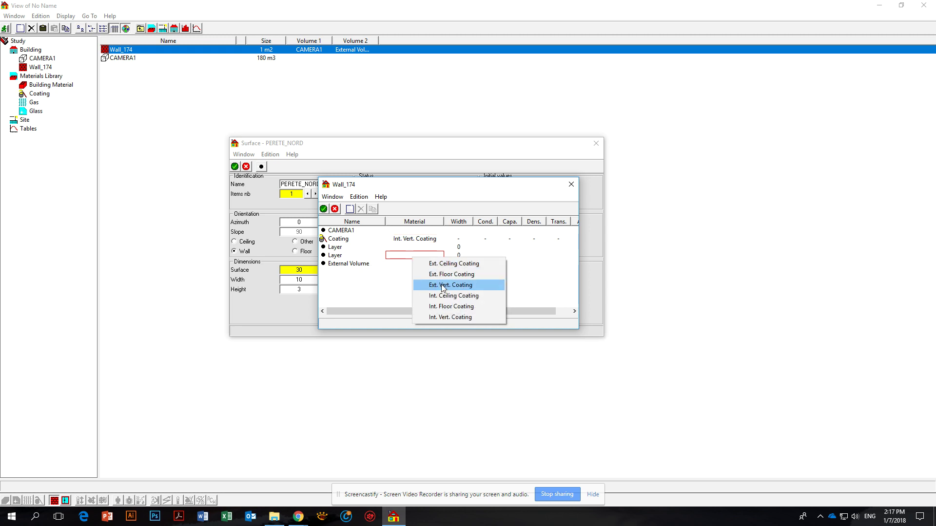
click(444, 287)
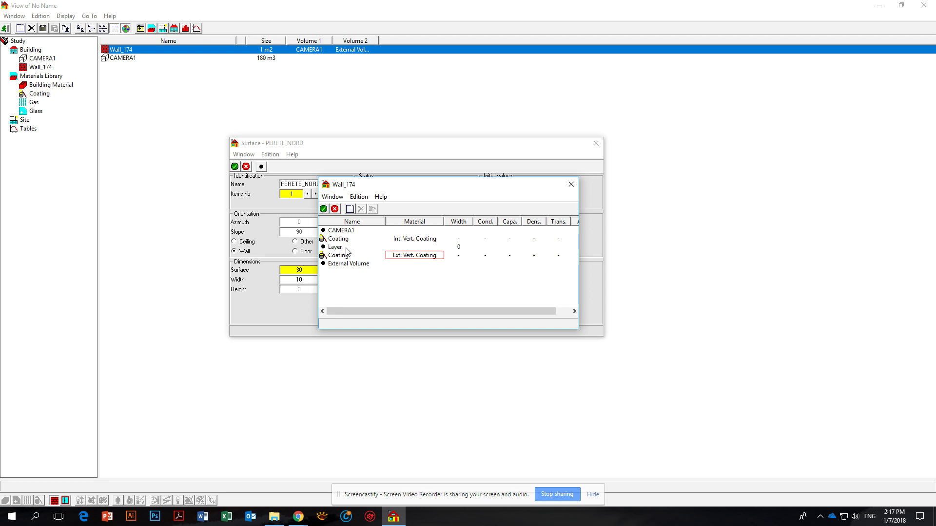
Step: Assign the building material BETON to the wall's middle layer and set its width to 0.3
click(410, 247)
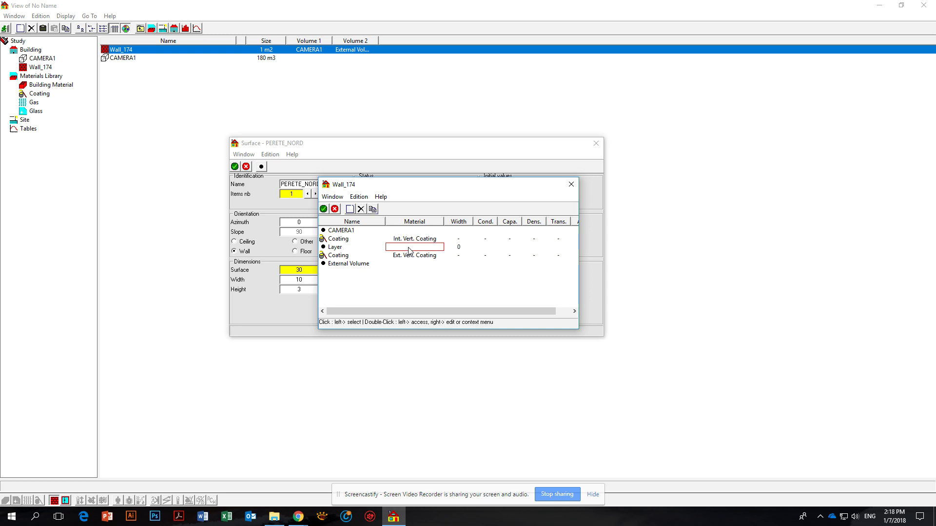
right_click(409, 251)
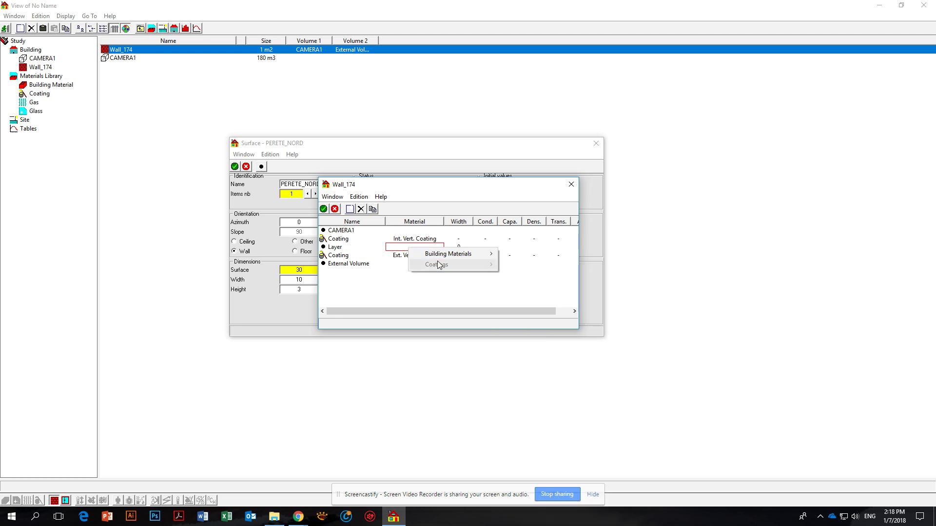
mouse_move(439, 257)
right_click(399, 248)
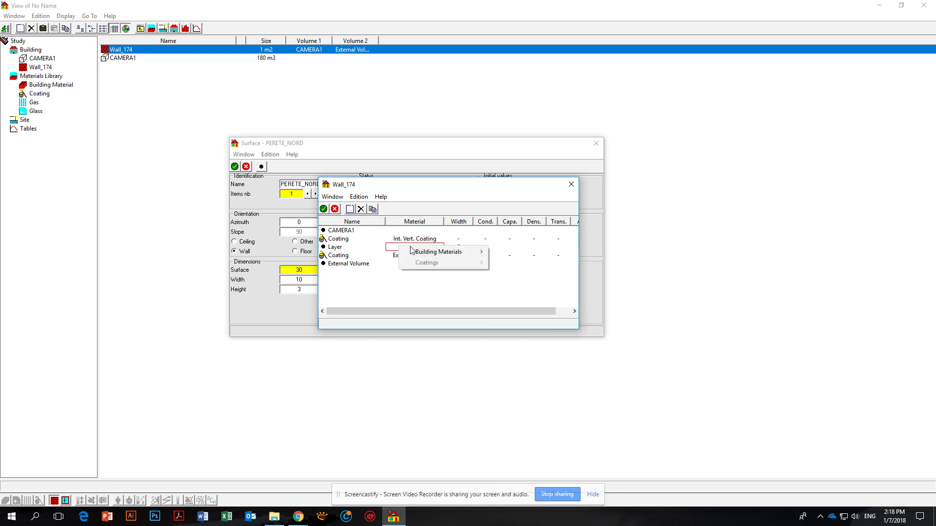
click(504, 248)
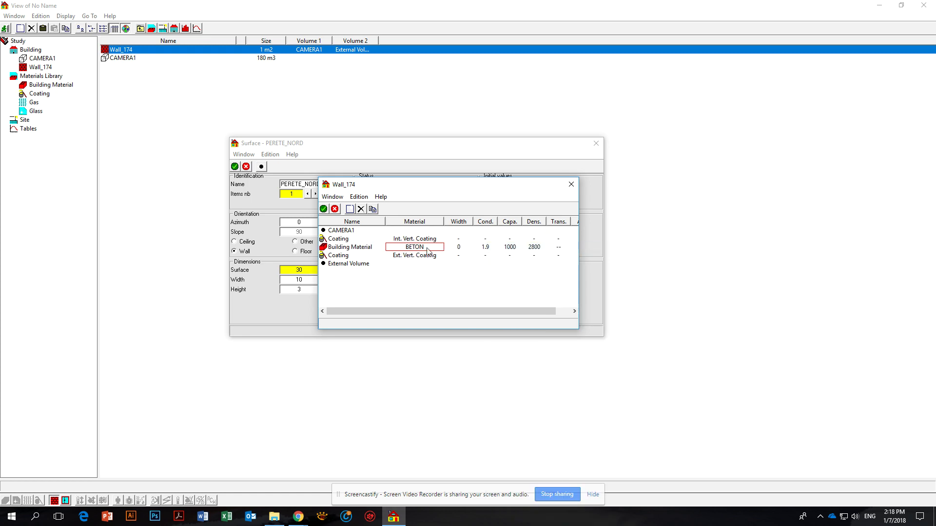
double_click(463, 249)
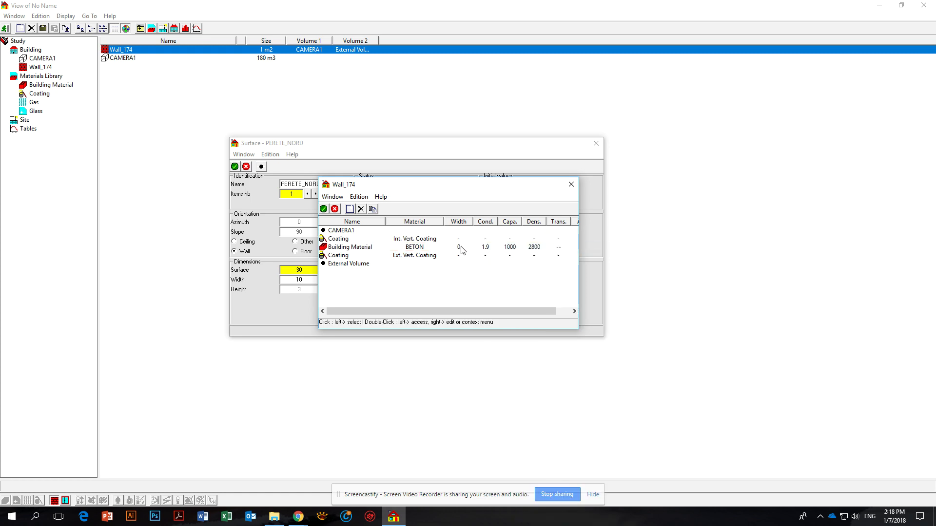
text(0.3)
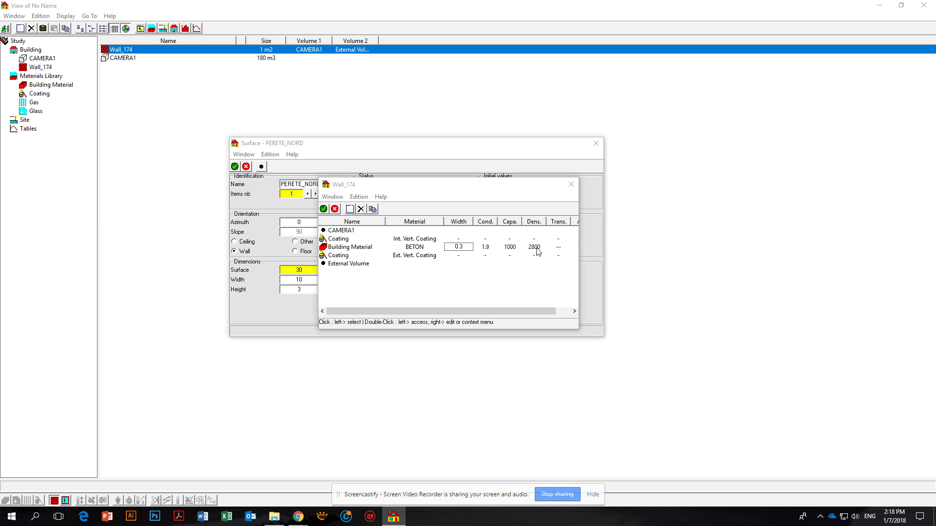
click(422, 249)
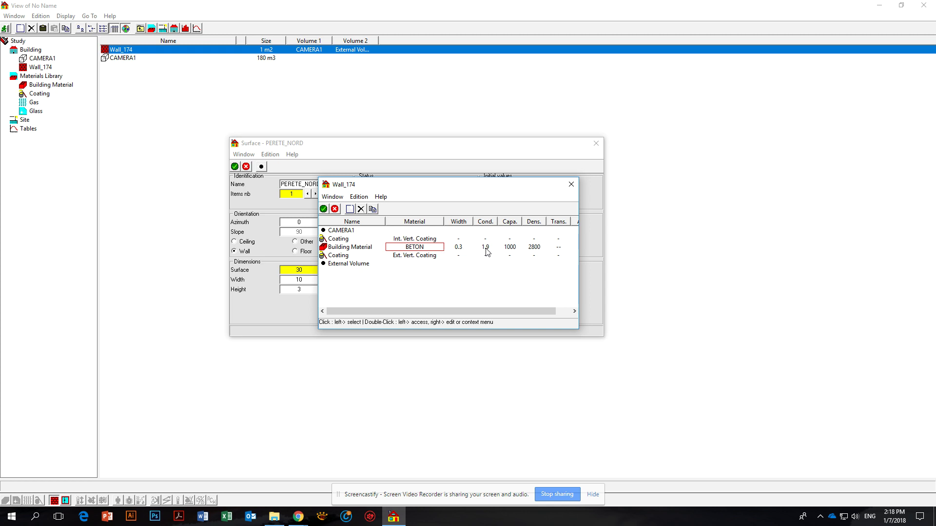
Step: Accept the PERETE_NORD layer list and save the wall's properties
click(458, 249)
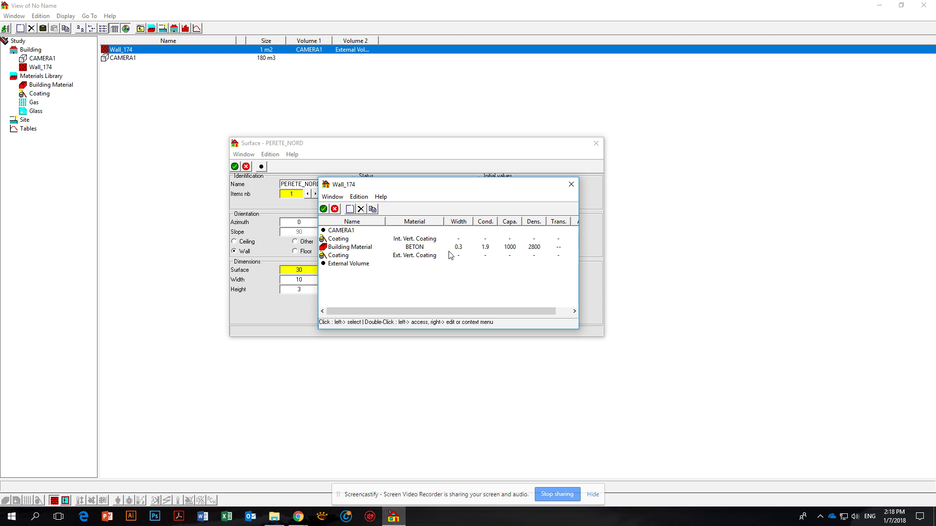
click(323, 210)
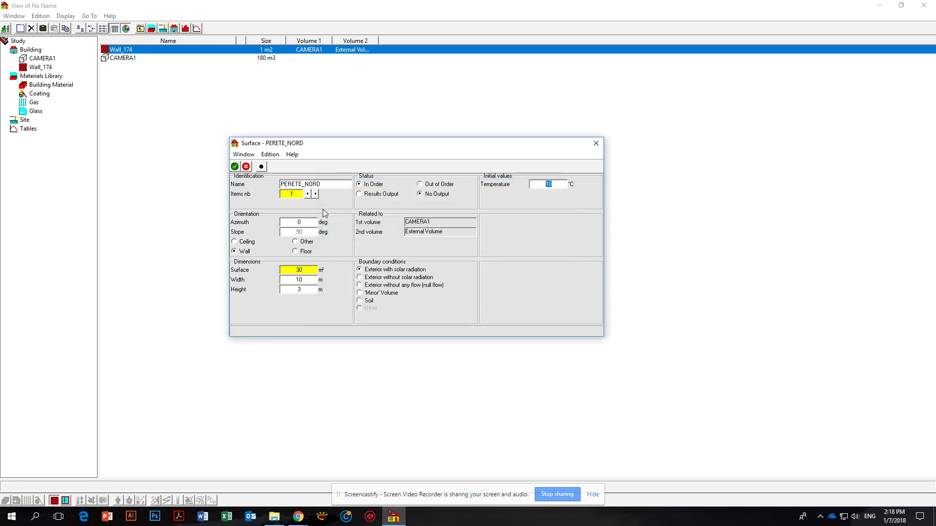
click(235, 167)
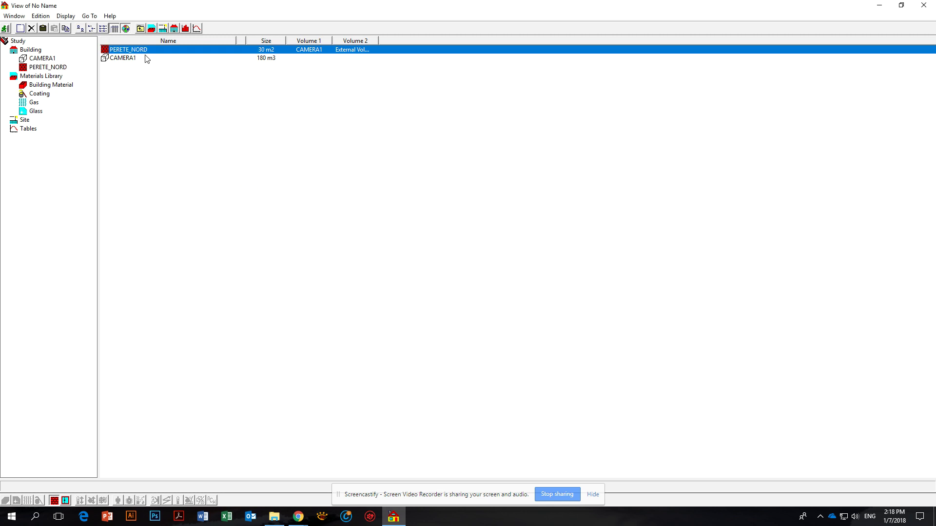
click(162, 75)
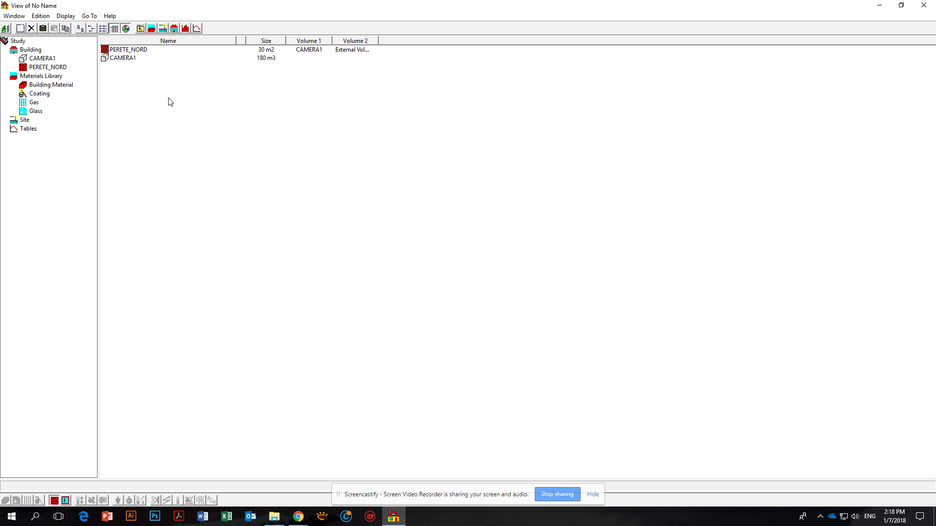
Step: Duplicate the PERETE_NORD wall
click(137, 51)
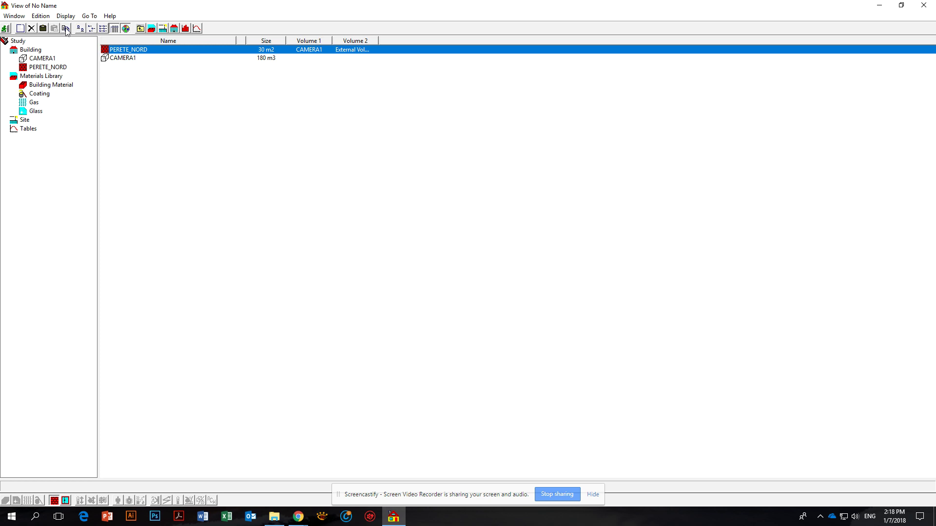
click(39, 18)
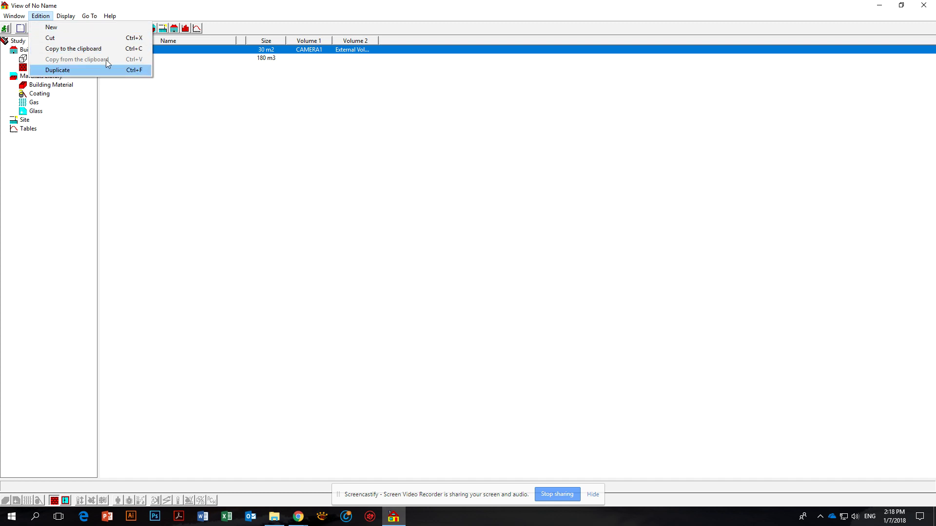
click(177, 94)
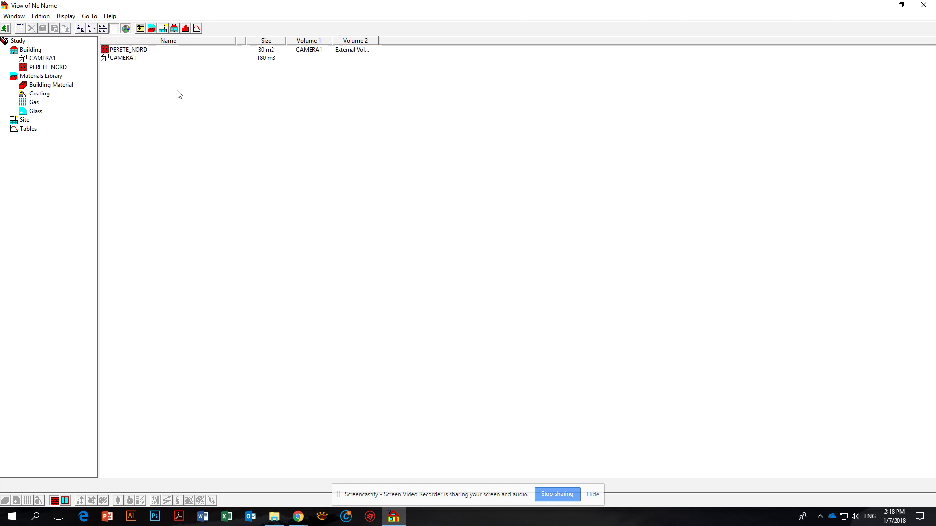
click(129, 51)
click(65, 29)
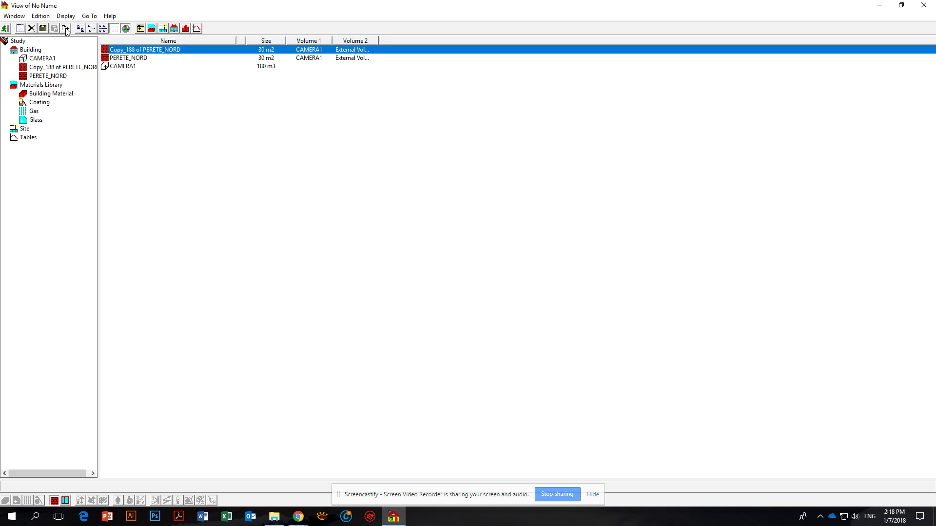
Step: Rename the copied north wall PERETE_SUD, set its azimuth to 180 degrees and save it
double_click(140, 50)
drag(365, 201, 391, 201)
key(Delete)
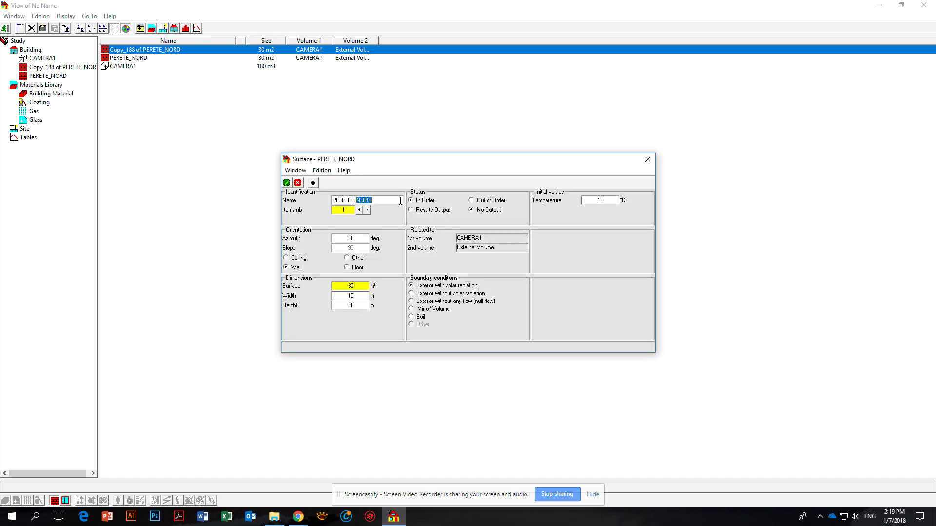
text(SUD)
click(410, 201)
click(362, 241)
text(180)
click(286, 183)
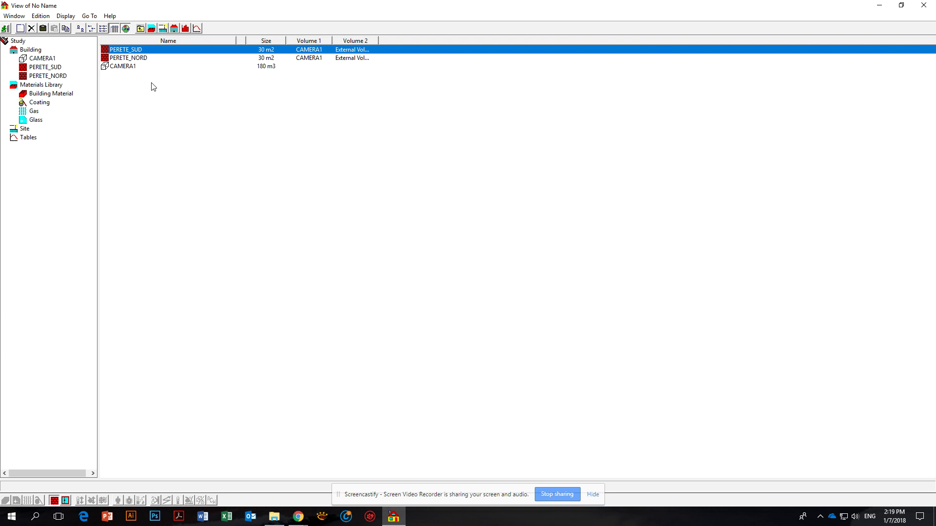
Step: Duplicate PERETE_SUD as PERETE_EST with azimuth 90 degrees and width 6 m
click(67, 29)
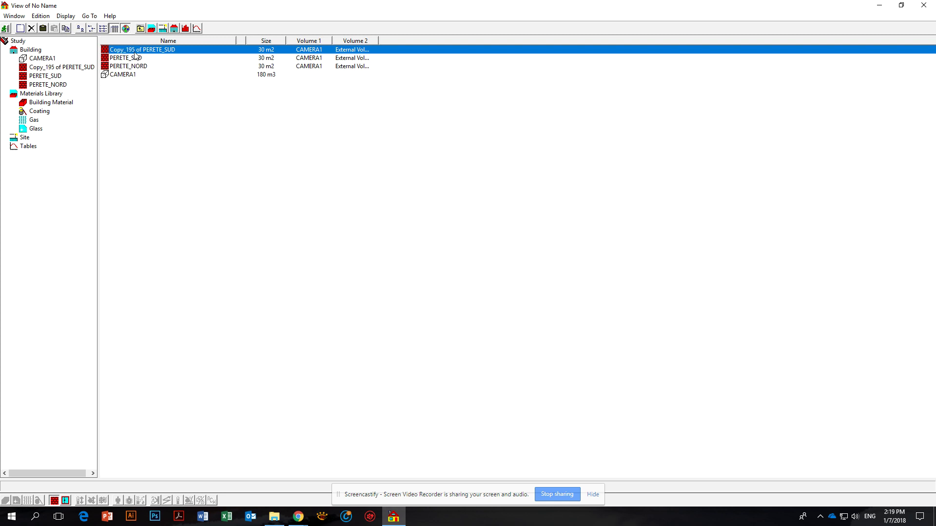
double_click(137, 49)
mouse_move(365, 200)
mouse_down()
mouse_move(332, 200)
mouse_move(360, 200)
mouse_up()
key(BackSpace)
text(ERETE_E)
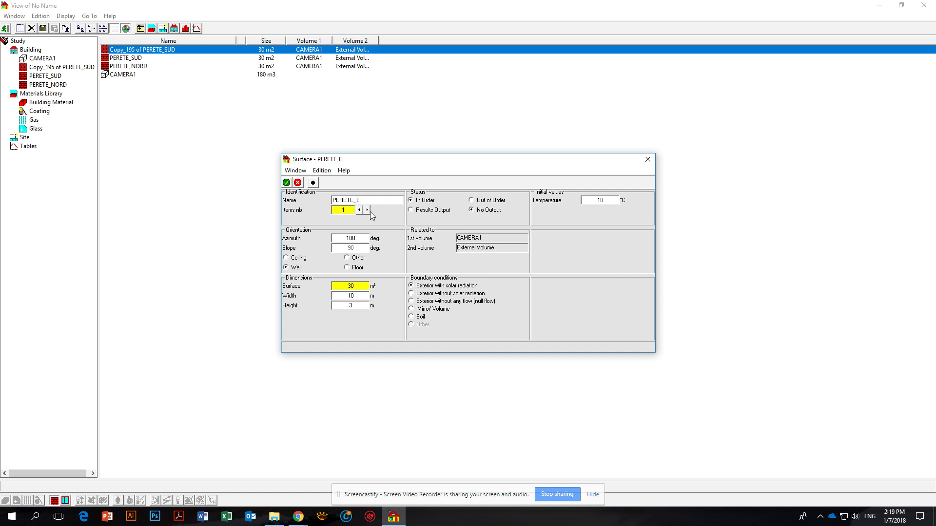
key(Tab)
text(90)
key(Tab)
text(6)
click(287, 183)
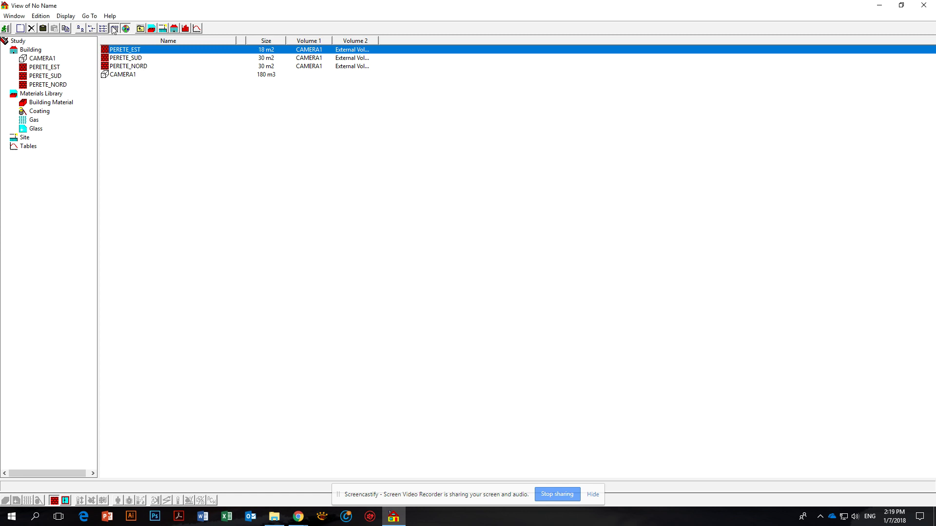
Step: Duplicate PERETE_EST and rename the copy PERETE_VEST
click(65, 28)
double_click(154, 50)
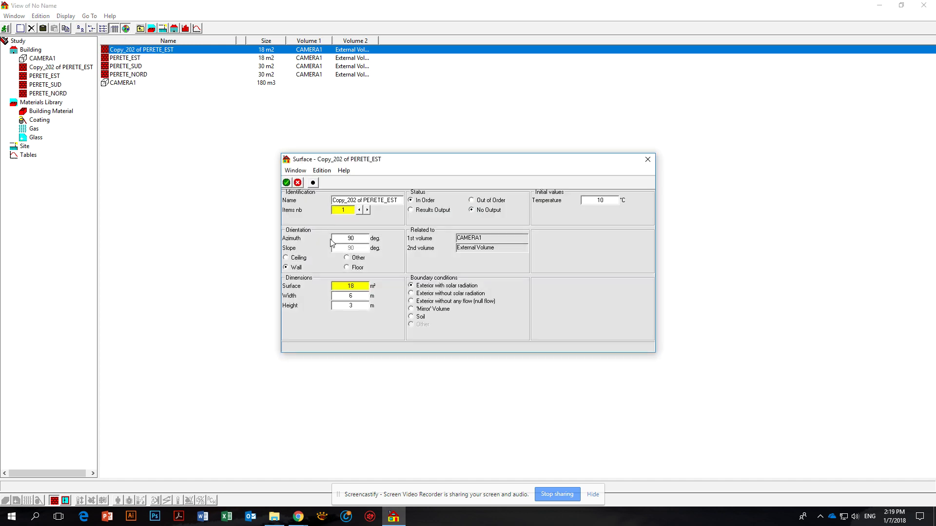
drag(364, 201, 332, 200)
key(BackSpace)
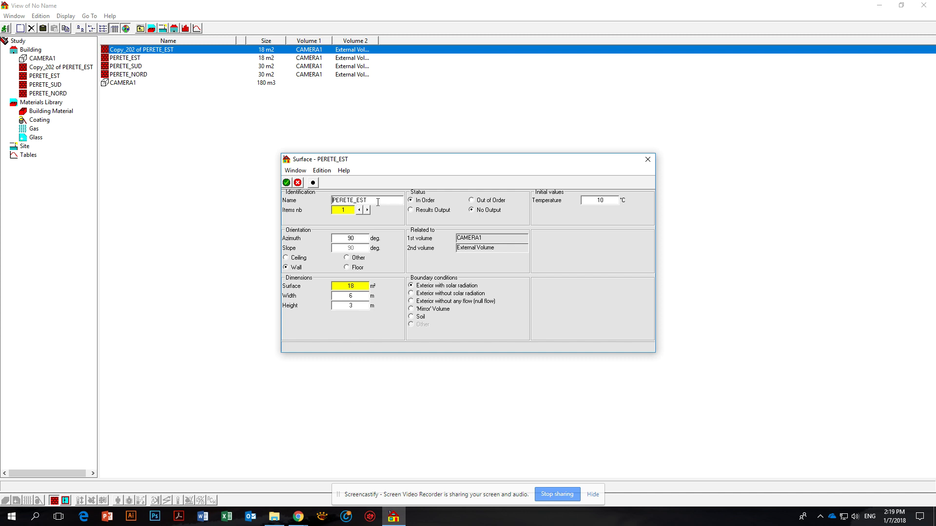
click(366, 200)
key(BackSpace)
key(BackSpace)
key(BackSpace)
text(VES)
Step: Set the azimuth of PERETE_VEST to 270 degrees and save the wall
double_click(350, 238)
text(270)
double_click(364, 296)
click(286, 183)
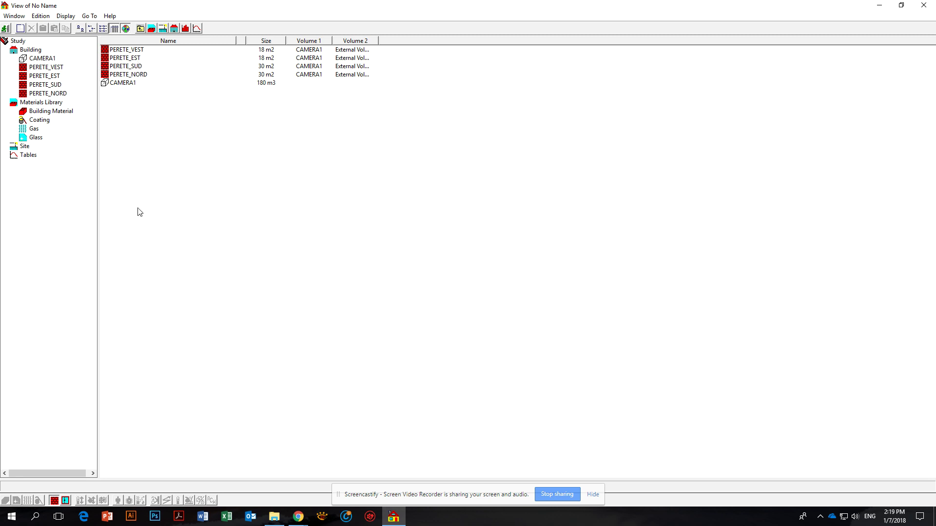
click(20, 29)
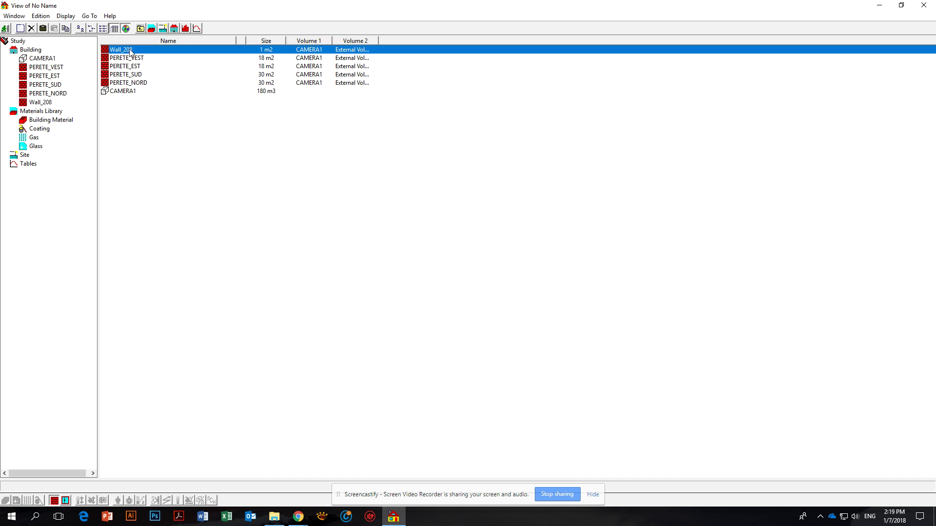
click(366, 203)
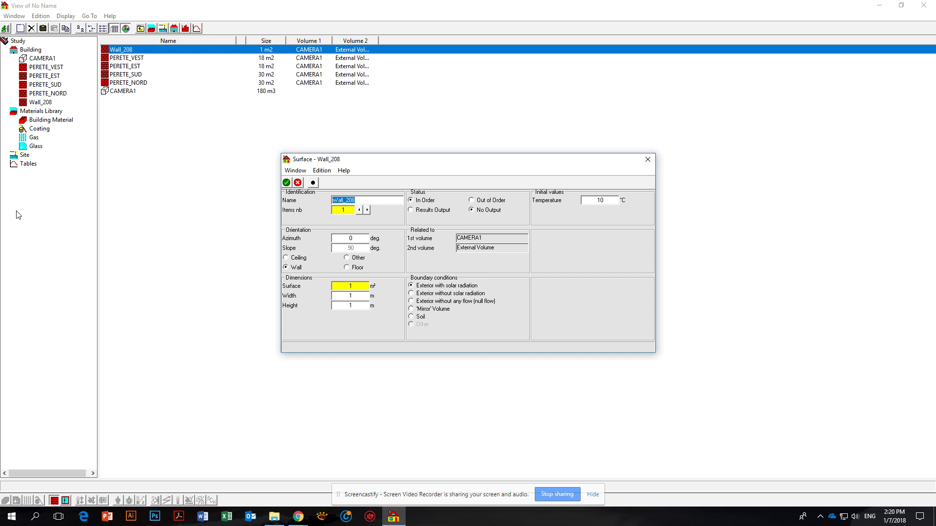
click(299, 183)
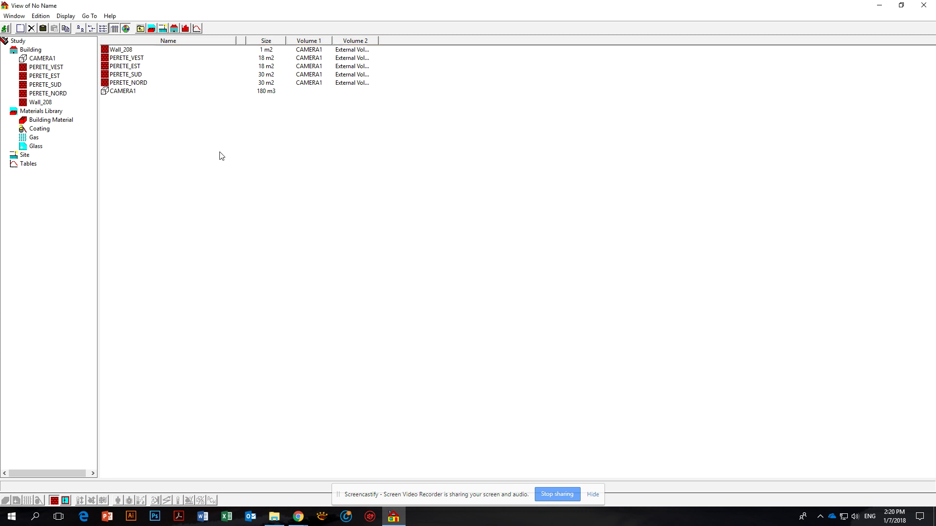
click(33, 31)
click(476, 278)
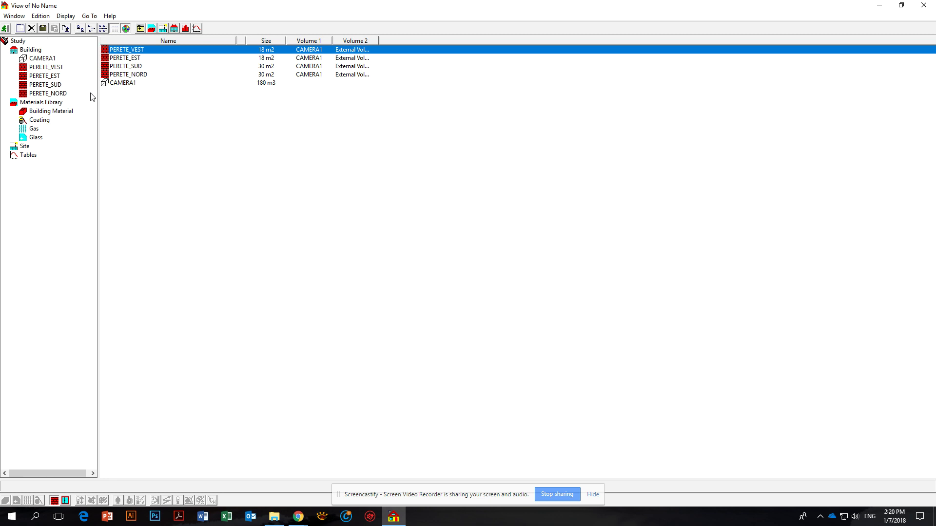
Step: Duplicate PERETE_VEST and rename the copy PARDOSEALA
click(65, 28)
double_click(139, 53)
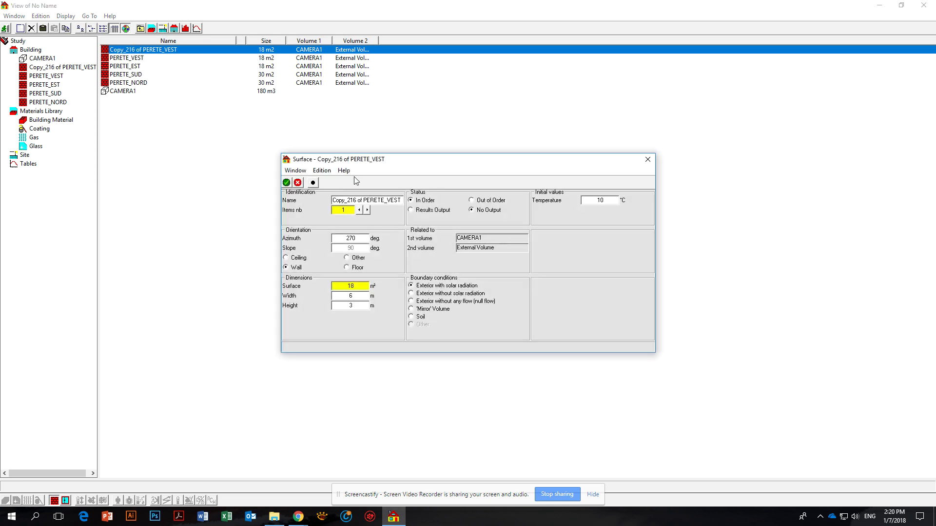
text(PARDOSEALA)
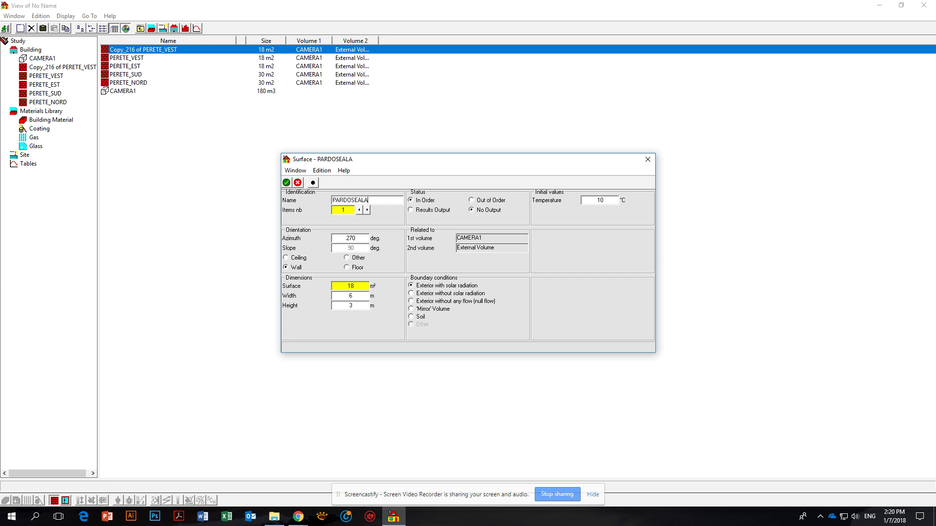
Step: Make PARDOSEALA a floor 10 m wide and 6 m long with the Soil boundary condition
key(Tab)
click(347, 268)
click(351, 238)
key(Tab)
text(10)
text(6)
click(434, 317)
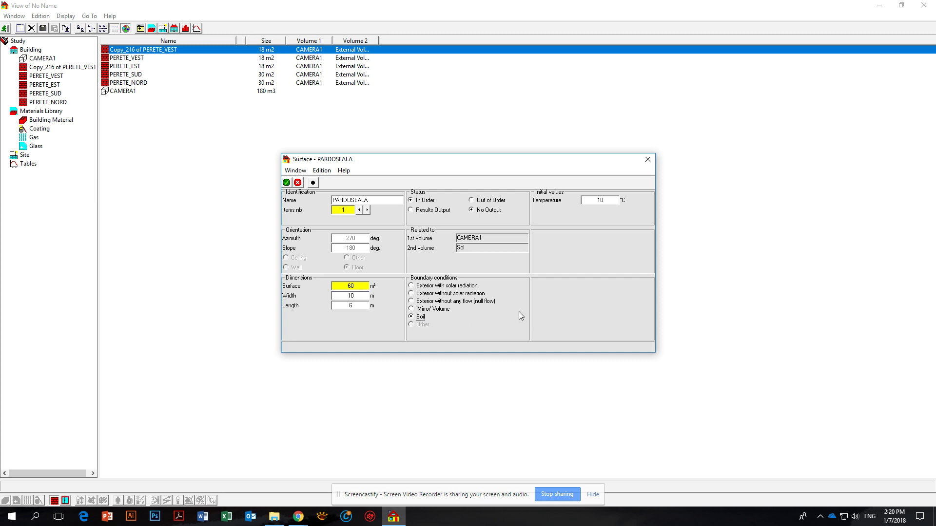
Step: Assign Int. Floor Coating to the PARDOSEALA layer next to CAMERA1 and Ext. Floor Coating to the layer next to the soil, and save the floor
click(313, 183)
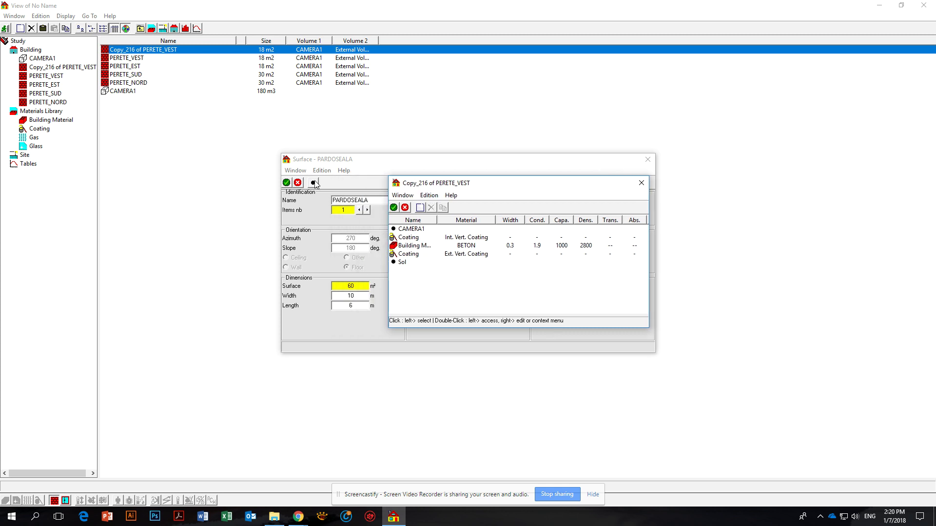
right_click(465, 239)
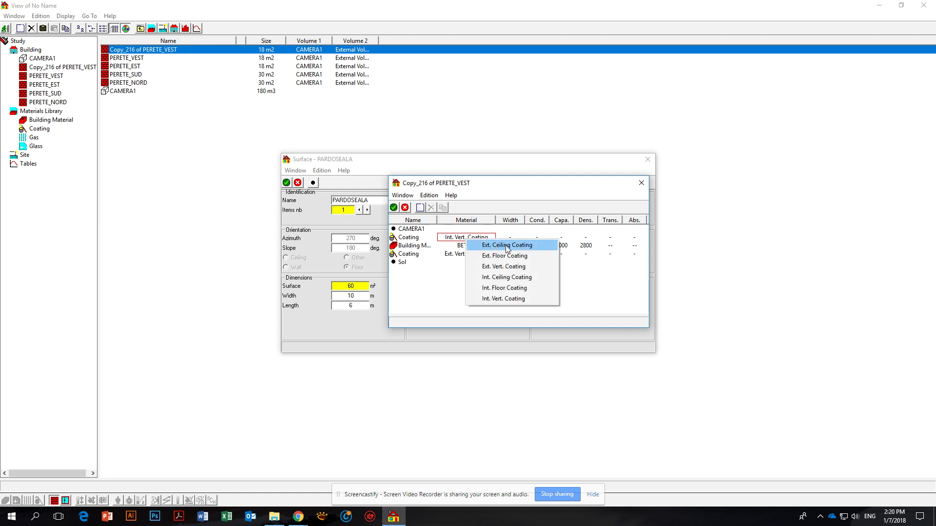
click(508, 289)
right_click(482, 257)
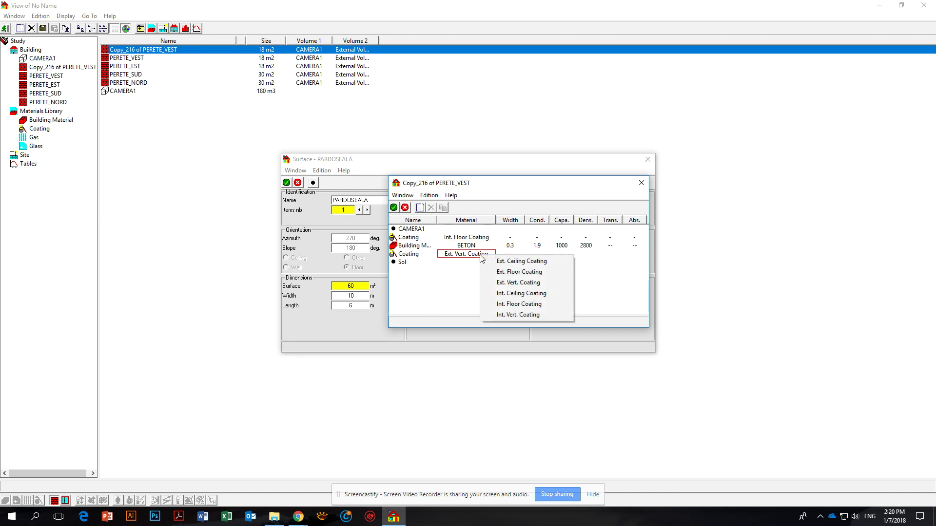
click(513, 276)
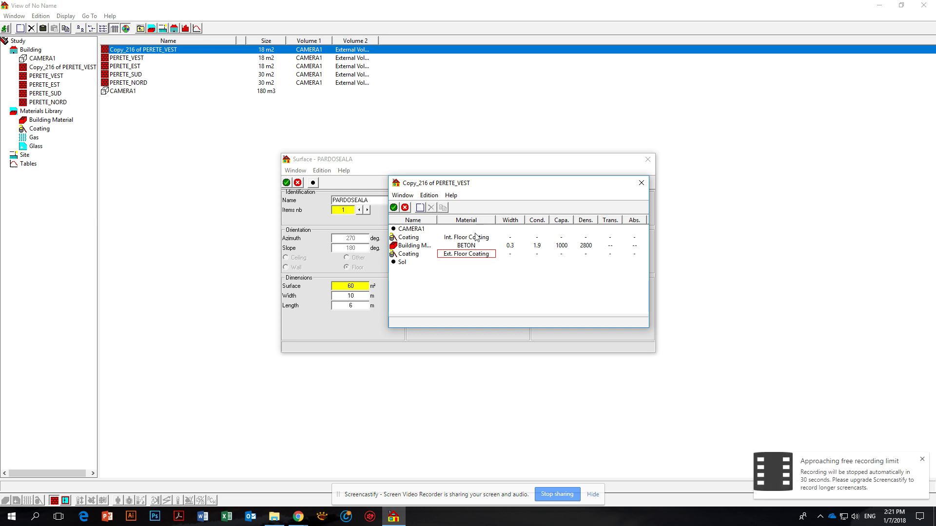
click(393, 208)
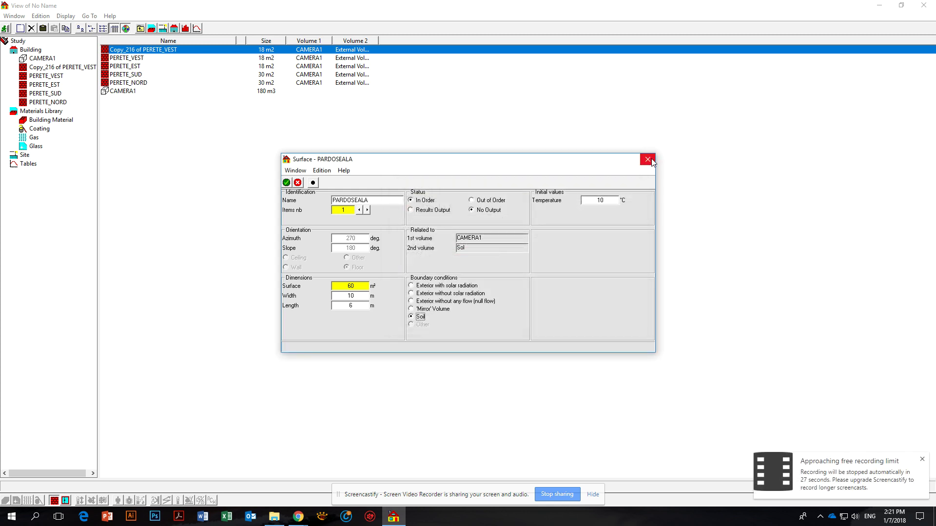
click(286, 183)
Step: Duplicate the PARDOSEALA floor
click(66, 28)
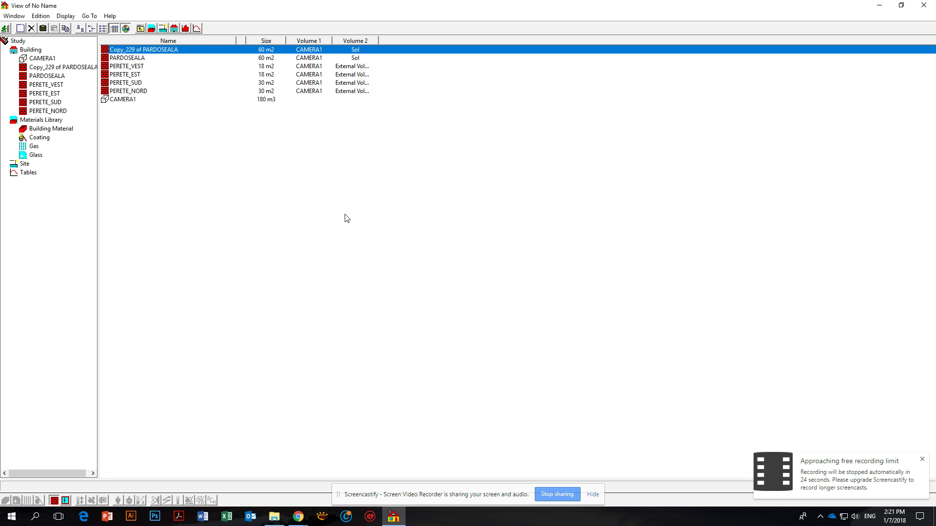
double_click(129, 50)
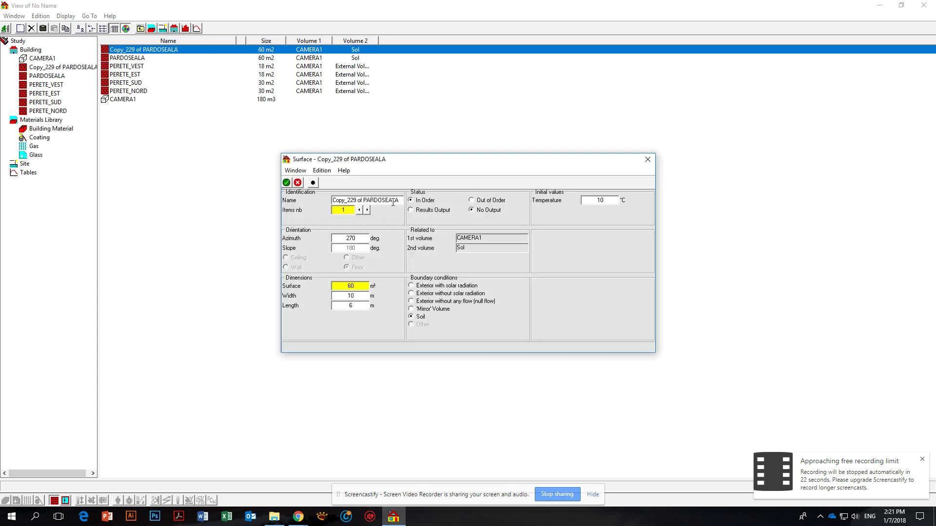
drag(366, 200, 332, 200)
key(BackSpace)
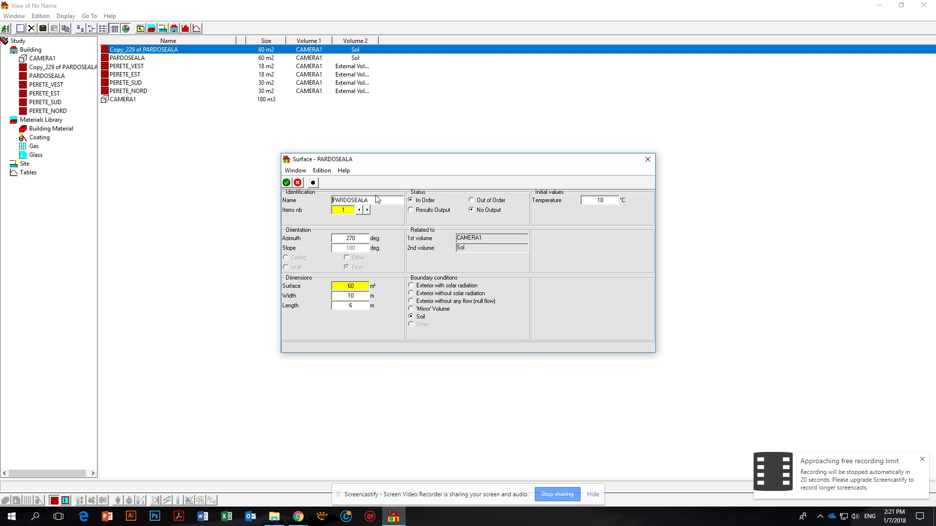
double_click(374, 200)
text(TAVAN)
click(352, 211)
click(361, 305)
text(6)
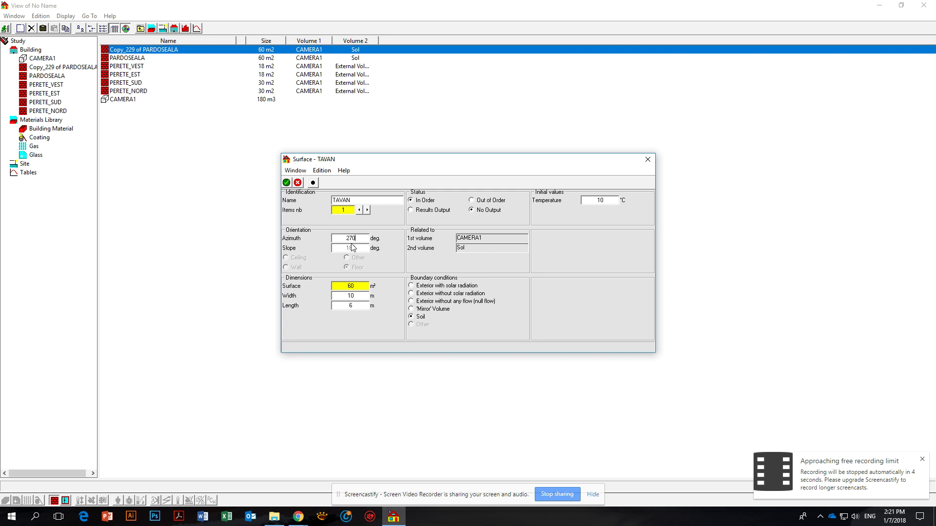
click(298, 182)
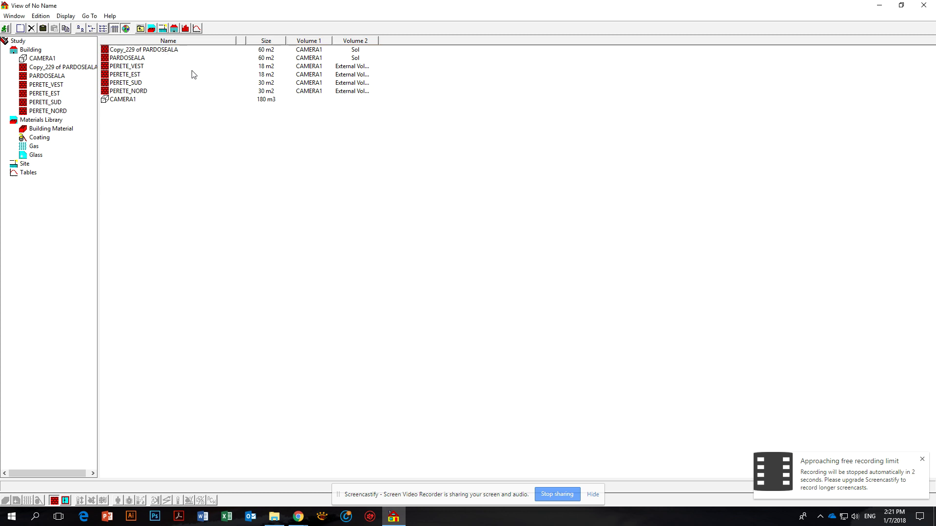
click(138, 50)
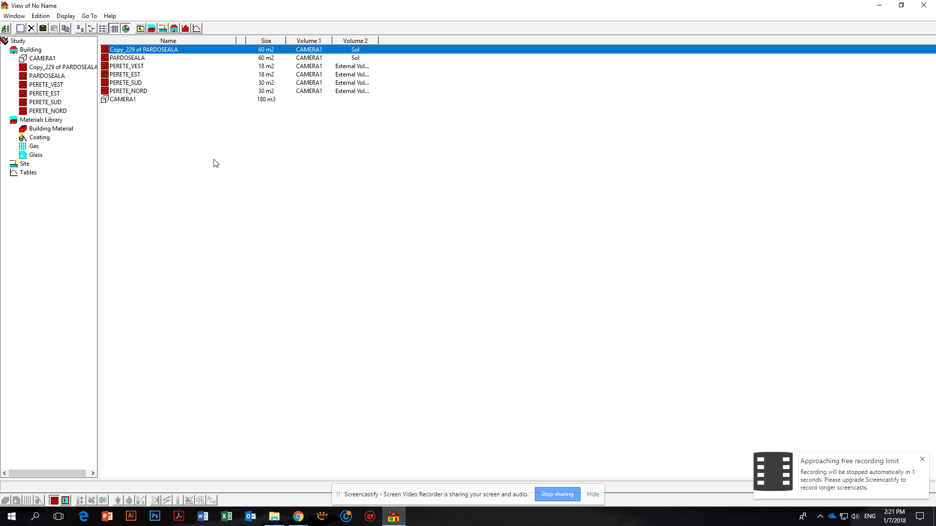